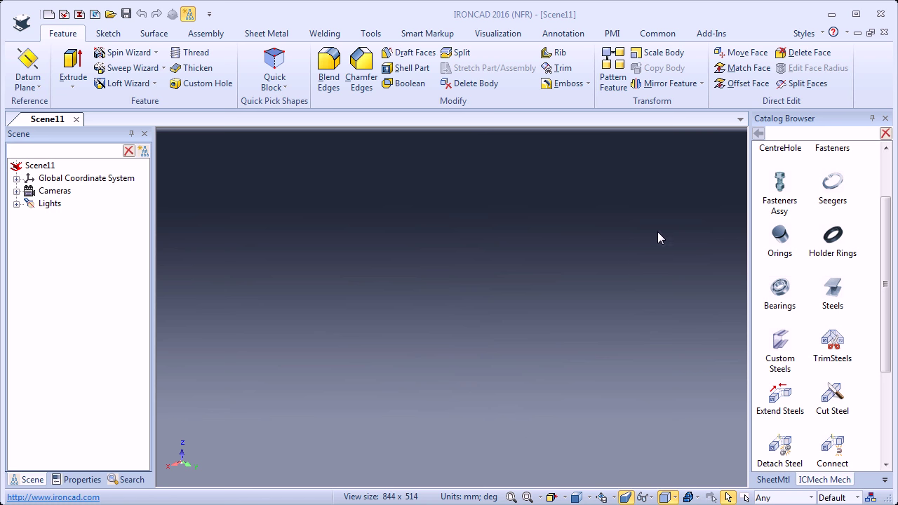
Check that the ICMechanical add-in is enabled in the list of add-in applications
click(712, 35)
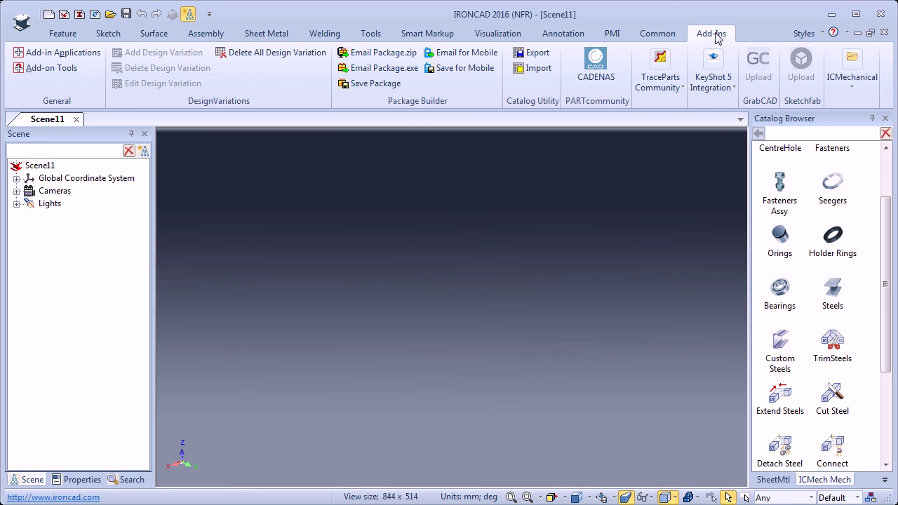
click(851, 96)
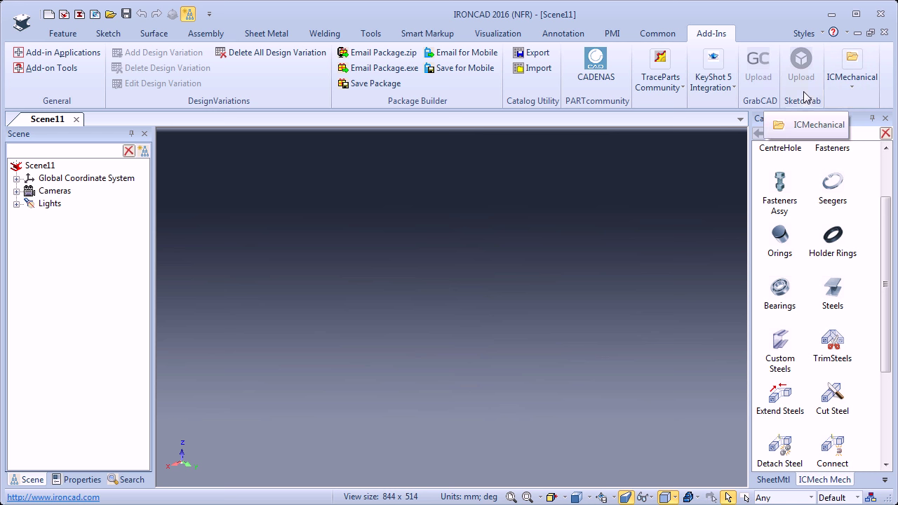
click(53, 59)
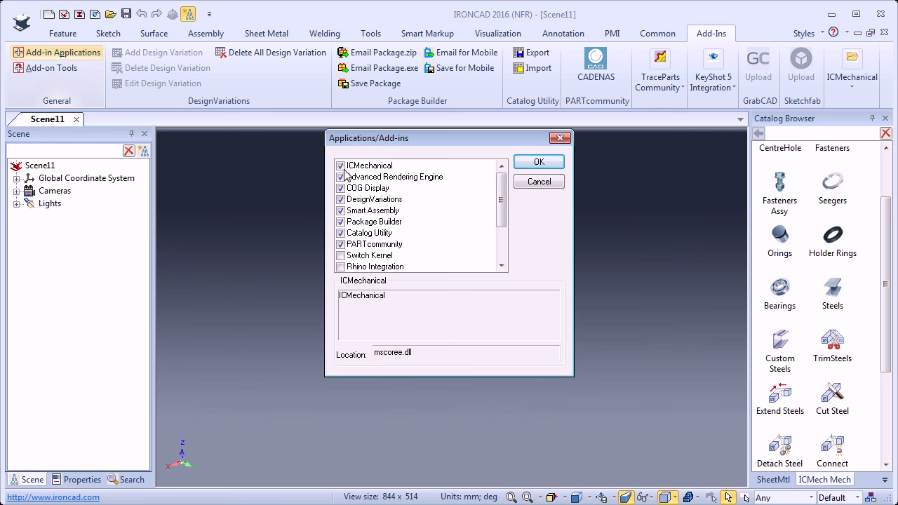
click(532, 163)
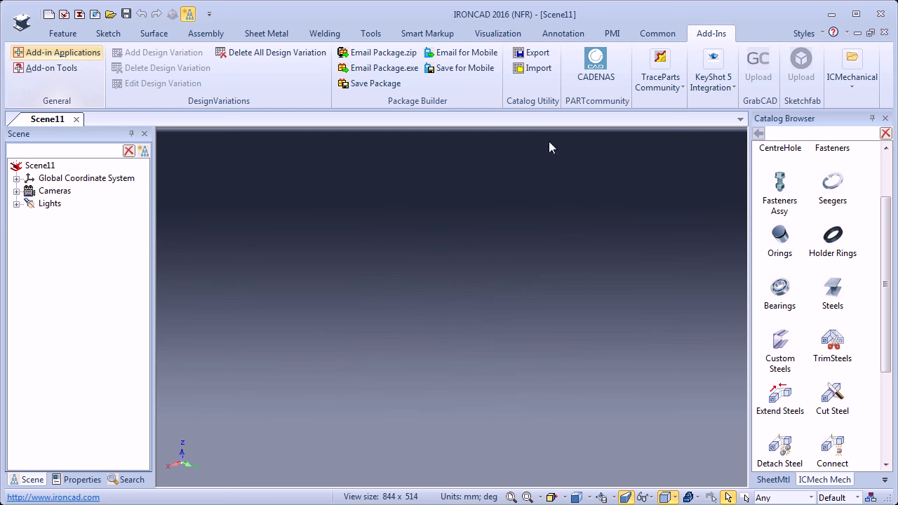
Browse the 2016 favourites folder in the ICMechanical file explorer and close it without opening a file
click(853, 91)
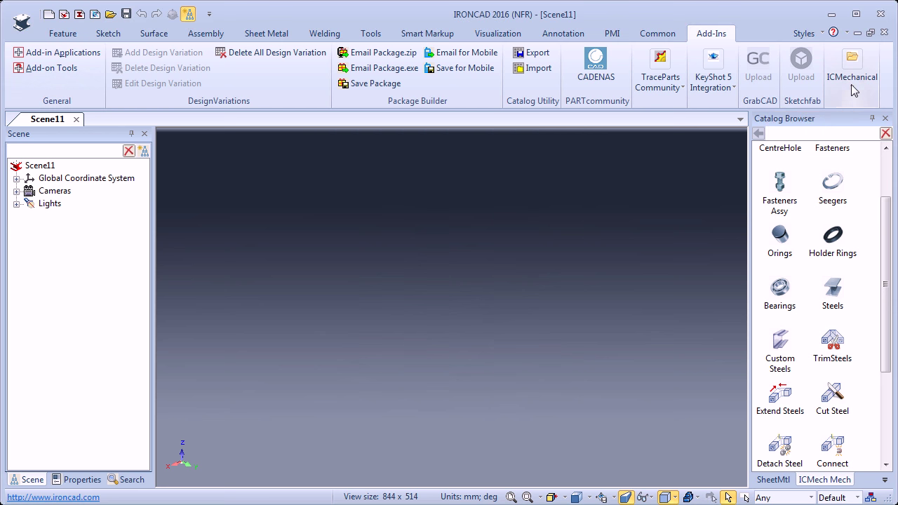
click(853, 91)
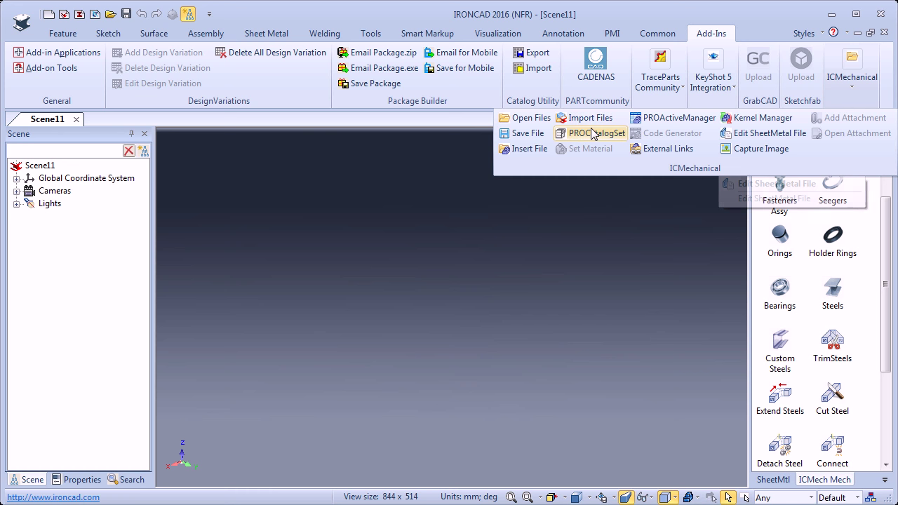
click(528, 120)
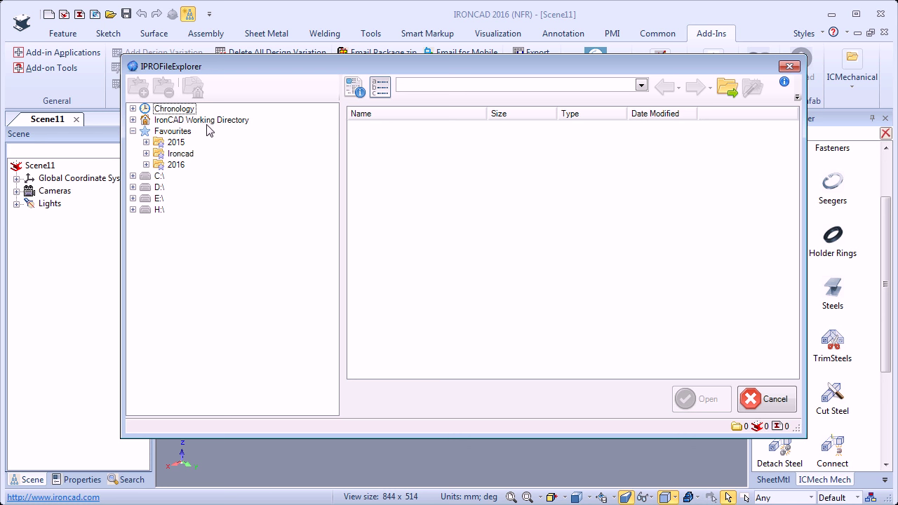
click(163, 166)
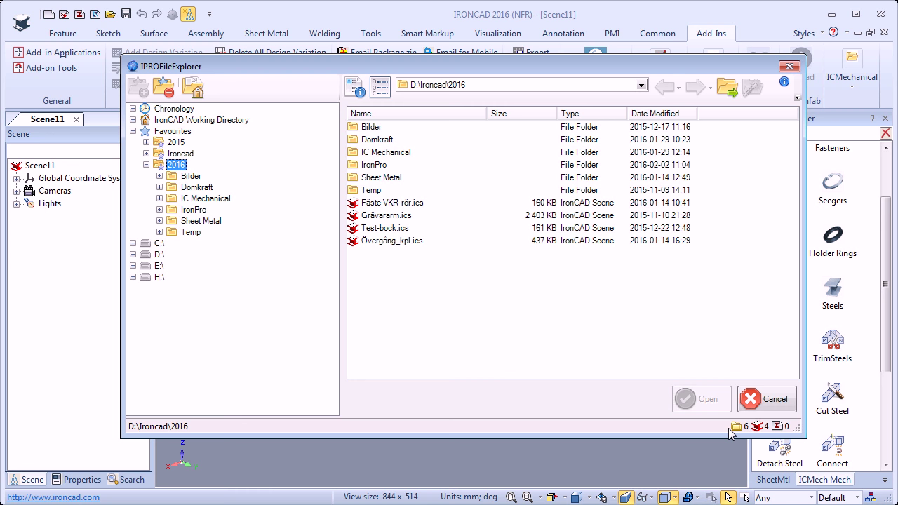
click(790, 66)
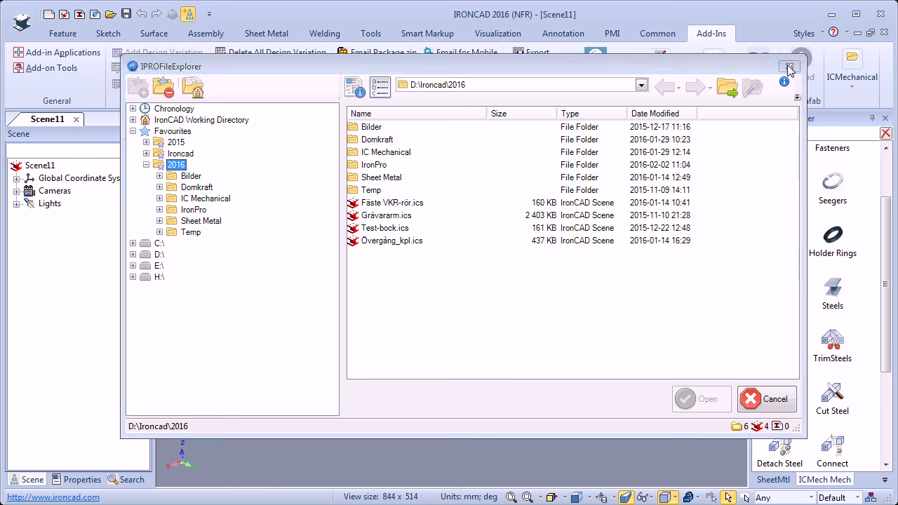
Bring up the ICMech Mech catalog and examine its available mechanical components, from holes and fasteners to threads
click(885, 480)
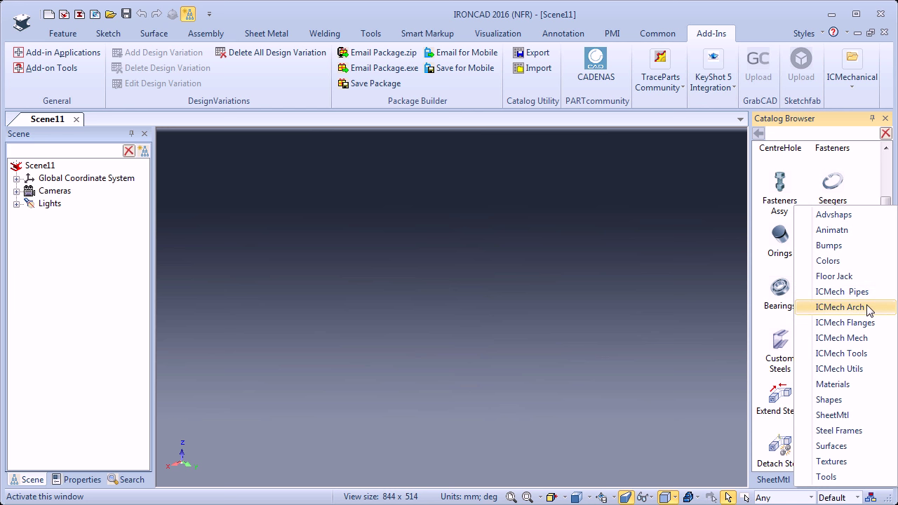
click(863, 340)
drag(886, 265, 890, 216)
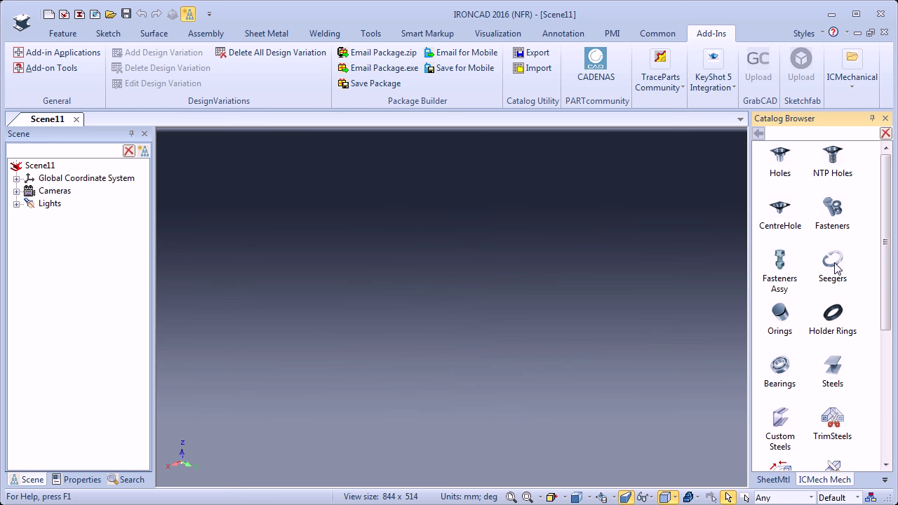
scroll(837, 298, down, 3)
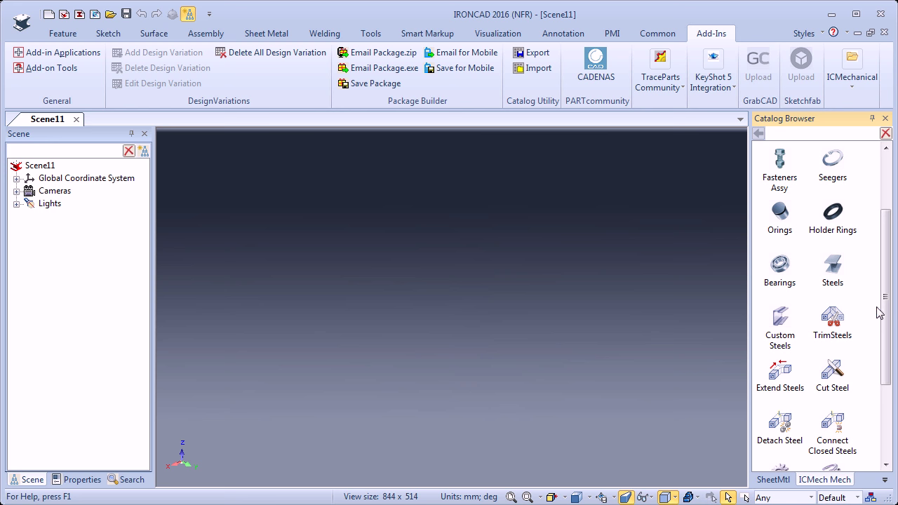
scroll(881, 312, down, 1)
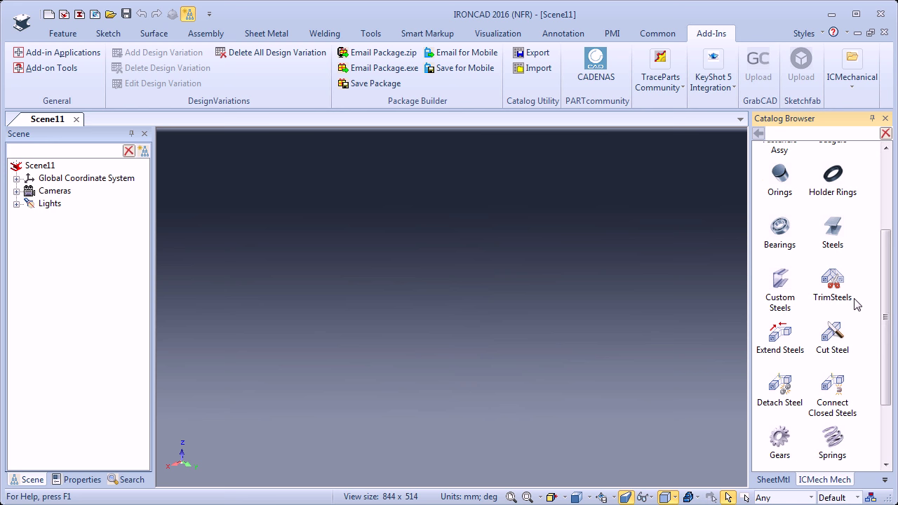
drag(886, 337, 866, 383)
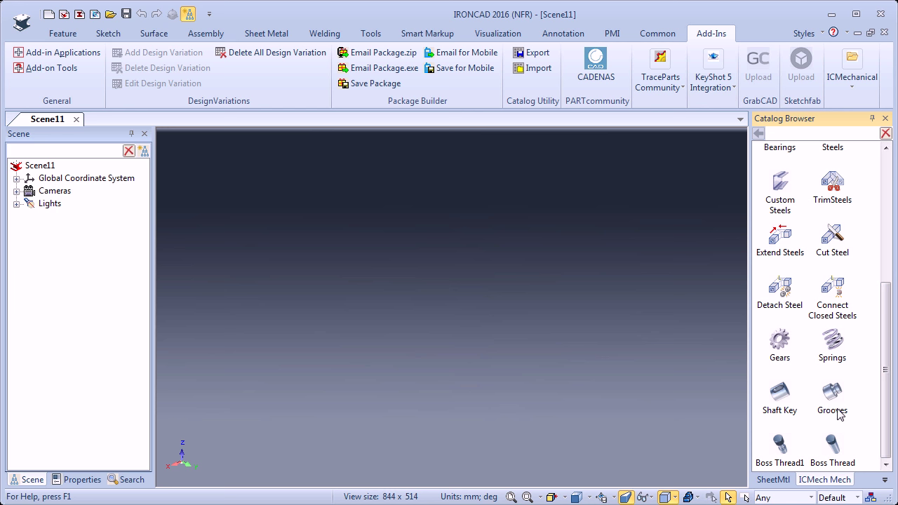
drag(885, 396, 854, 298)
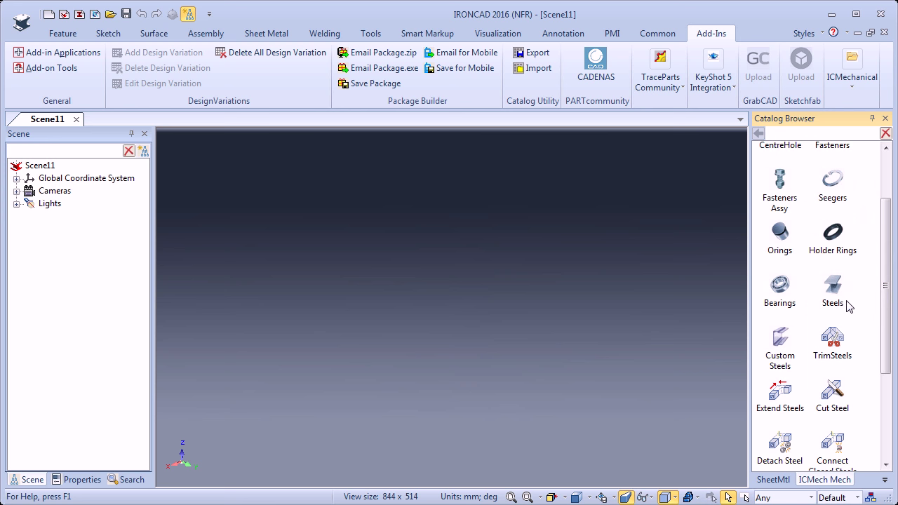
Place a Steels component from the ICMech Mech catalog in the scene and choose the DIN standard for it
drag(834, 286, 687, 297)
drag(455, 302, 454, 301)
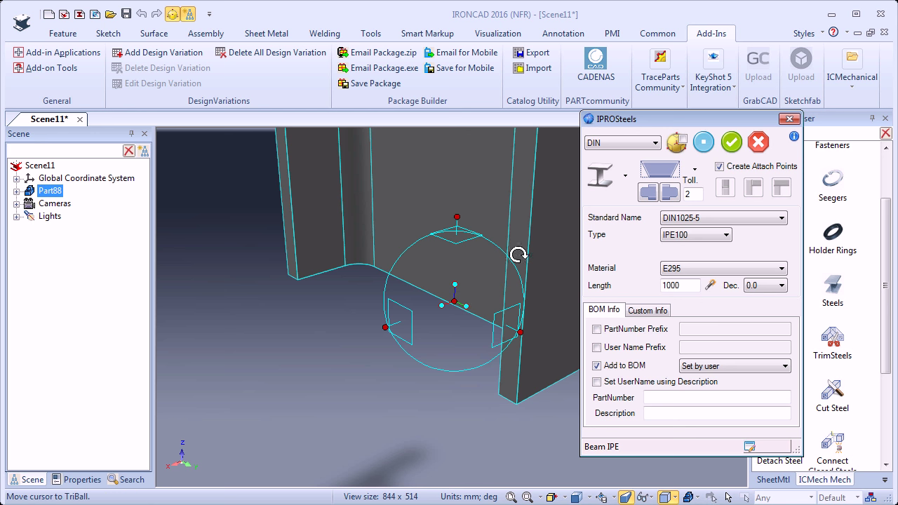
click(656, 145)
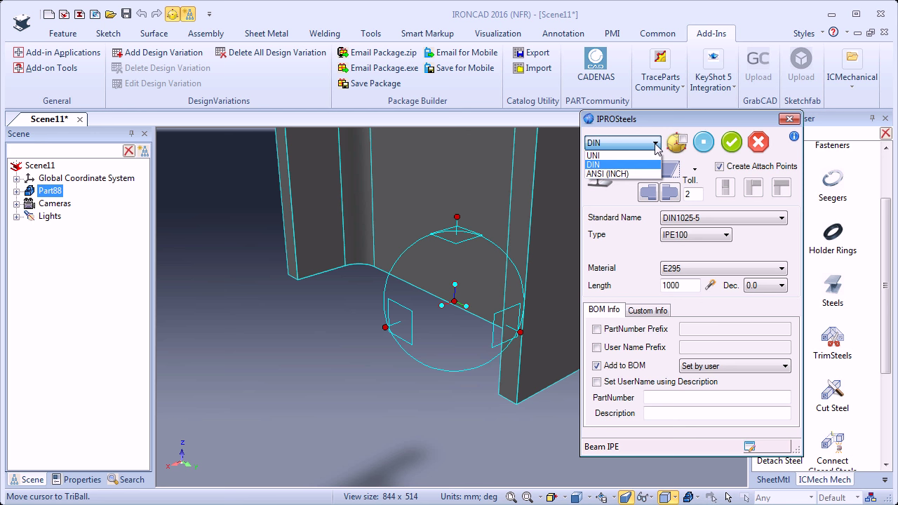
click(612, 166)
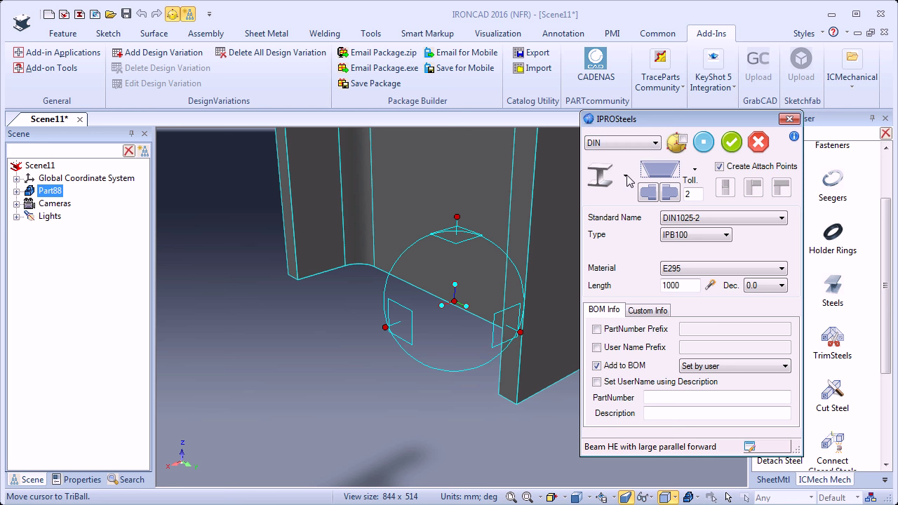
Define the steel as an I-beam with standard DIN1025-5 and type IPE100, and apply it to the part
click(627, 178)
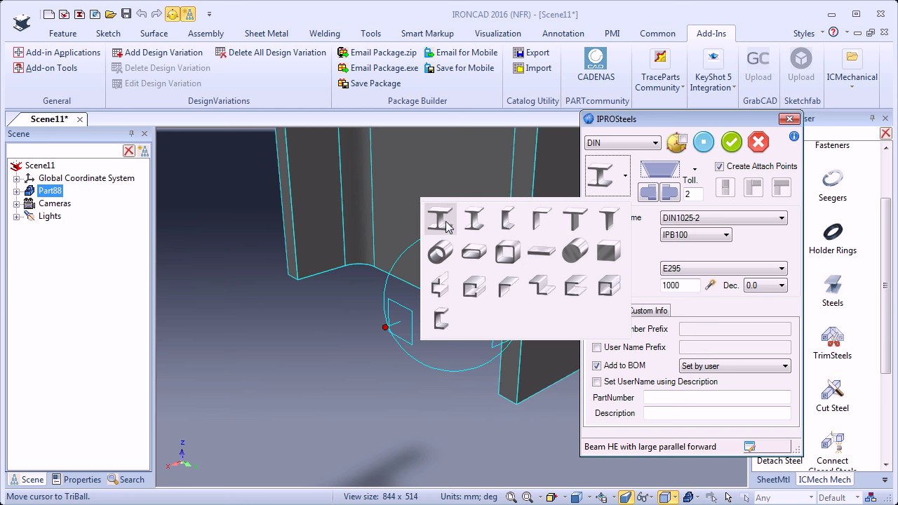
click(440, 219)
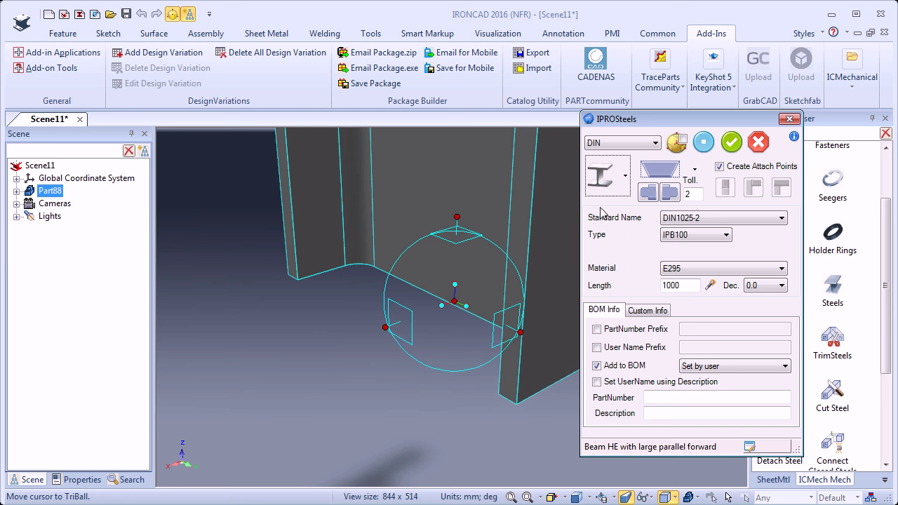
click(736, 223)
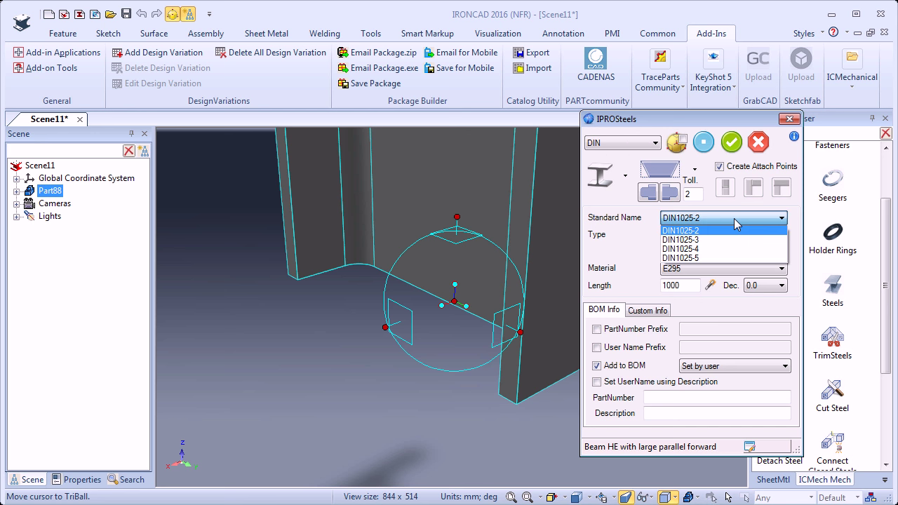
click(679, 258)
click(705, 237)
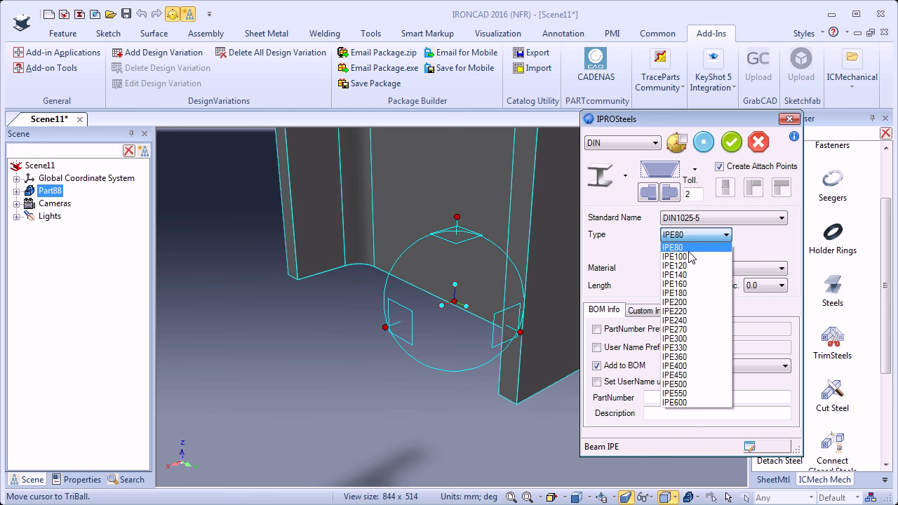
click(688, 256)
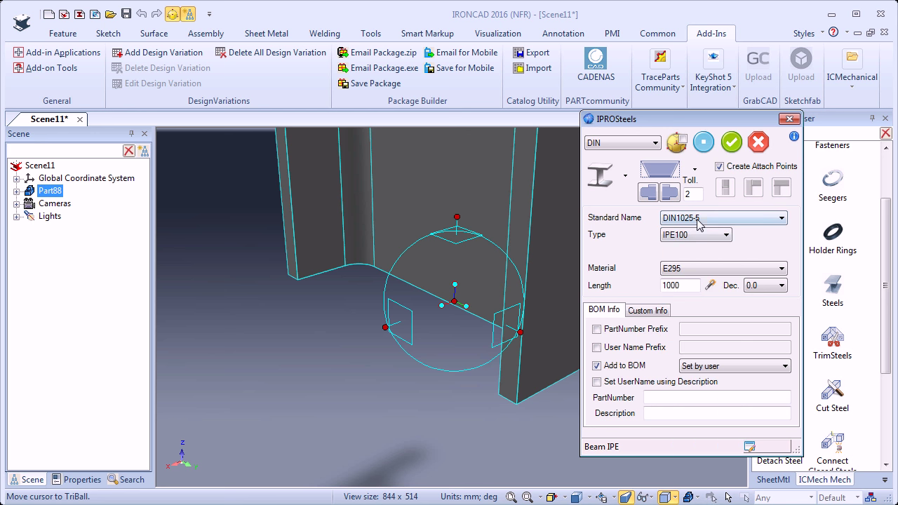
click(704, 144)
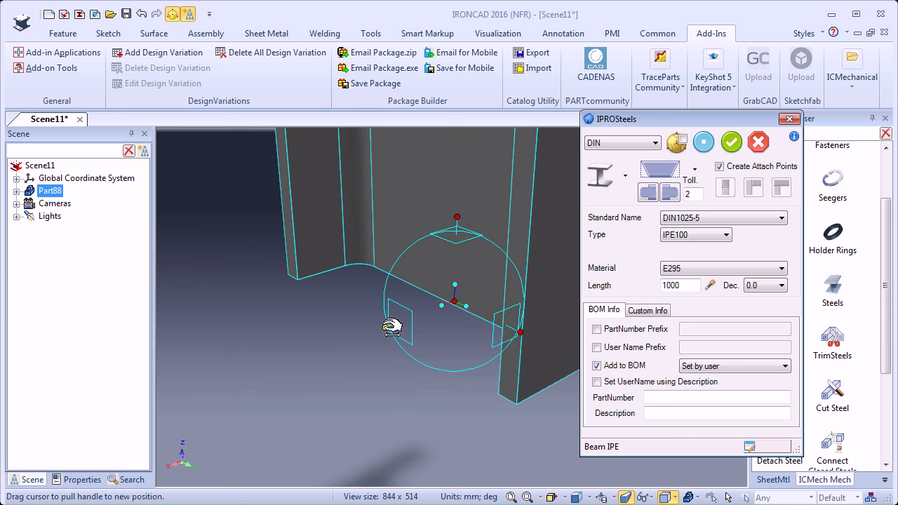
Rotate the beam 90 degrees with the TriBall so that it lies horizontally
drag(425, 266, 437, 324)
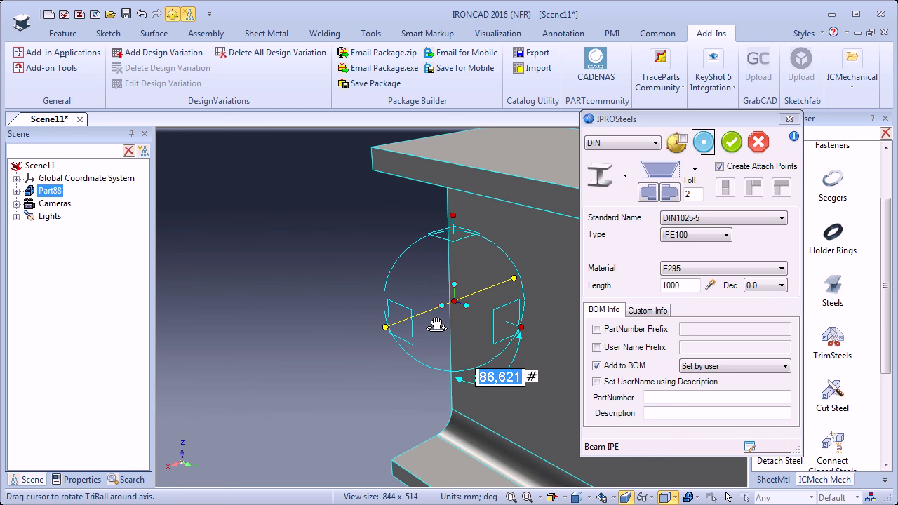
text(90)
key(Return)
middle_drag(336, 232, 336, 238)
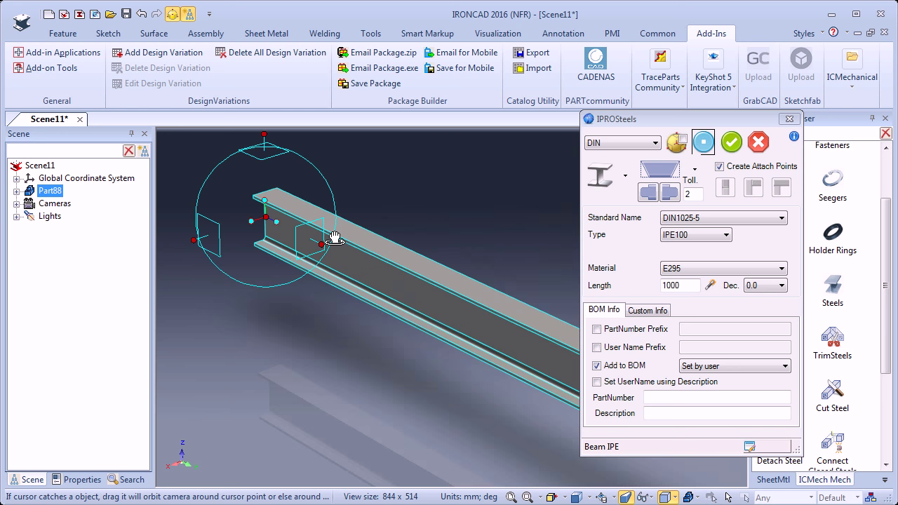
middle_drag(437, 334, 358, 272)
scroll(417, 313, down, 3)
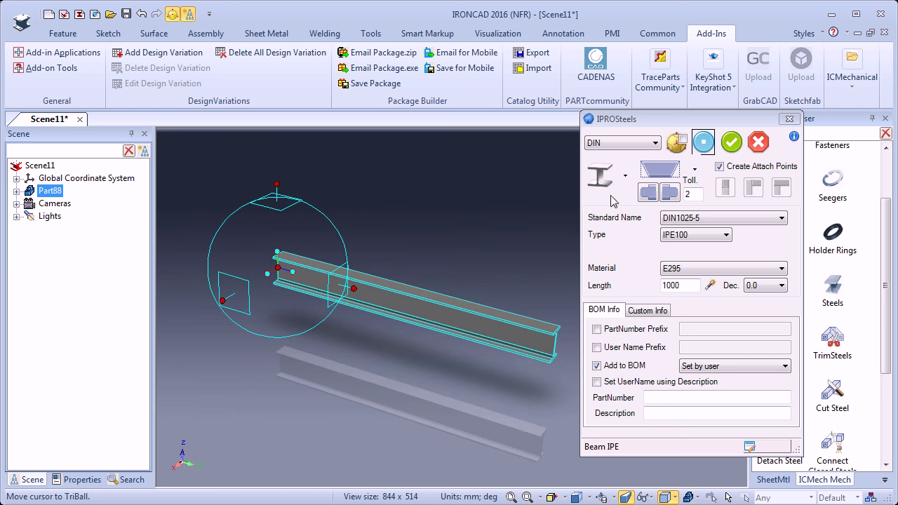
Enable 45-degree start and end section cuts on the beam with Orientation at 0°, and apply them
click(696, 172)
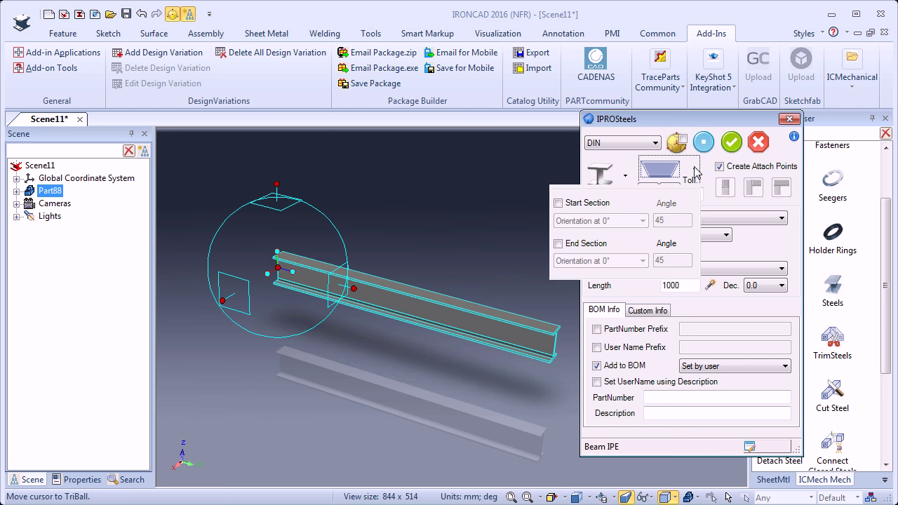
click(559, 203)
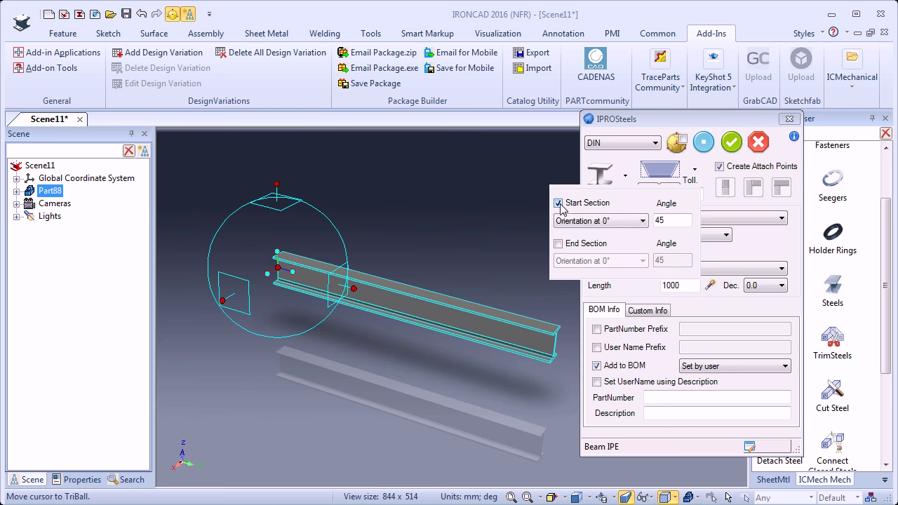
click(559, 244)
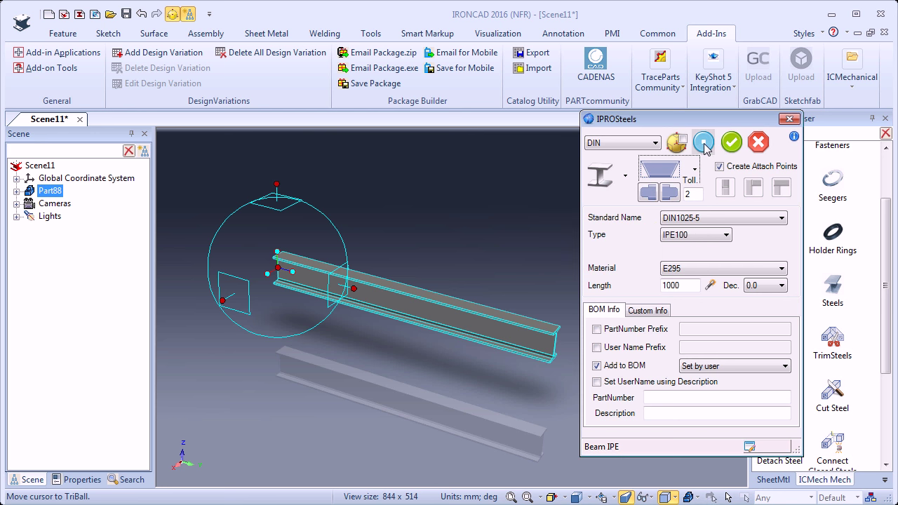
click(704, 143)
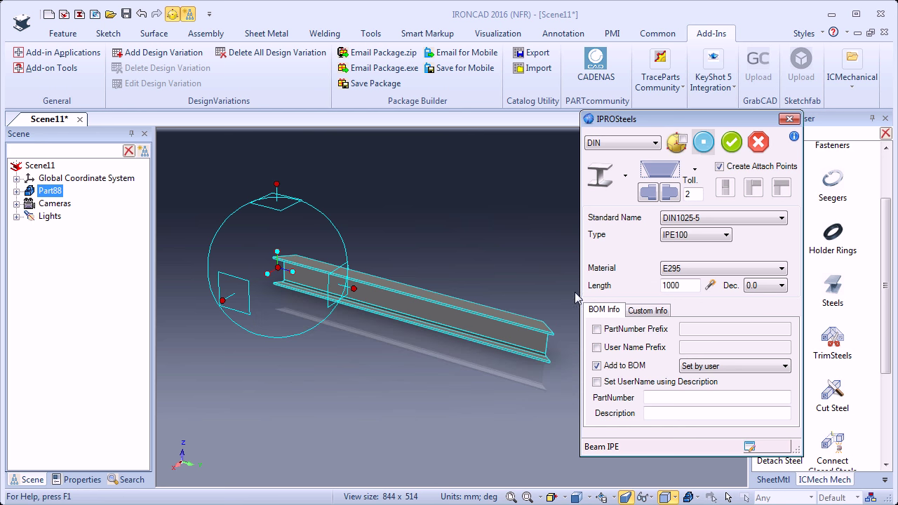
drag(462, 344, 458, 353)
middle_drag(459, 352, 460, 347)
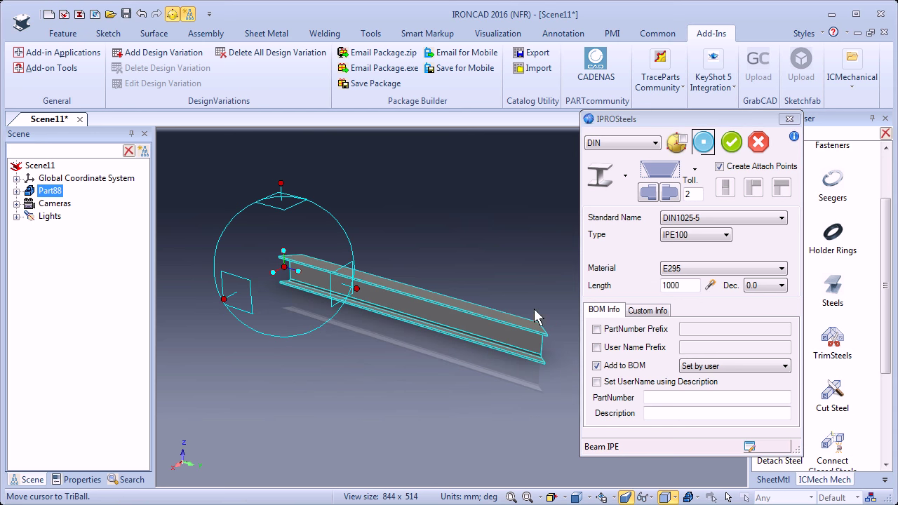
Change both the start and end section cuts to Orientation at 180° and apply them to the beam
click(695, 172)
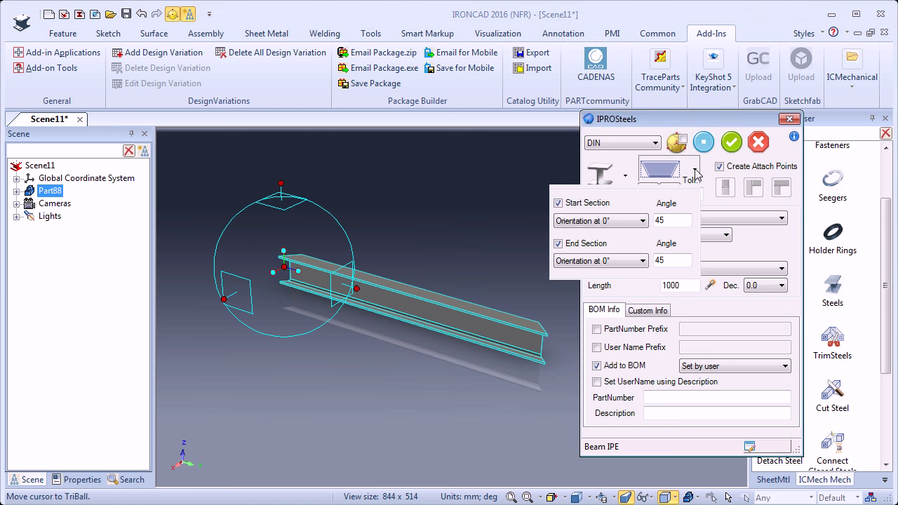
click(598, 222)
click(596, 250)
click(601, 261)
click(594, 293)
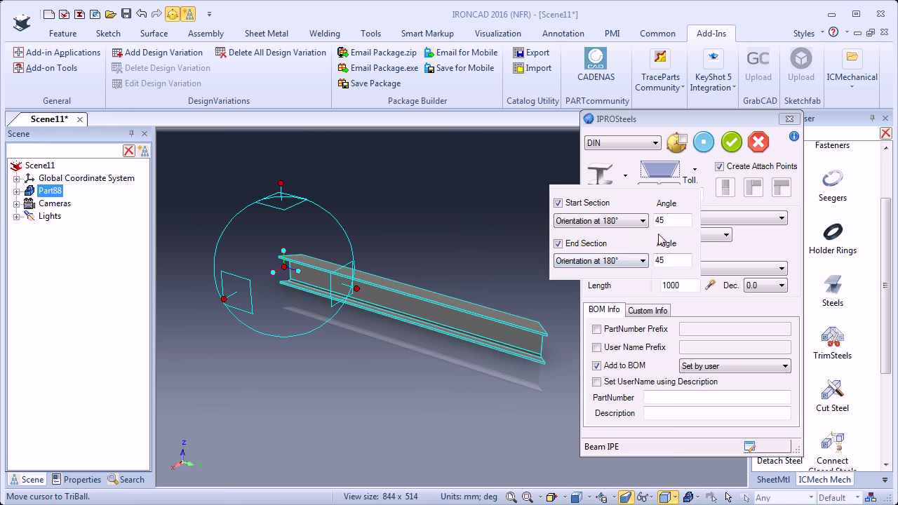
click(704, 142)
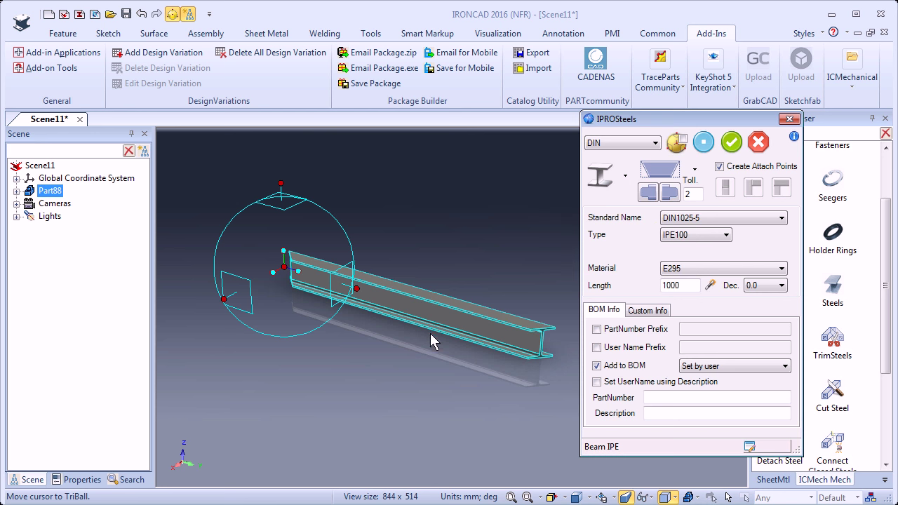
Confirm the first IPE100 beam with its mitred end cuts and finish its definition
middle_drag(459, 315, 464, 316)
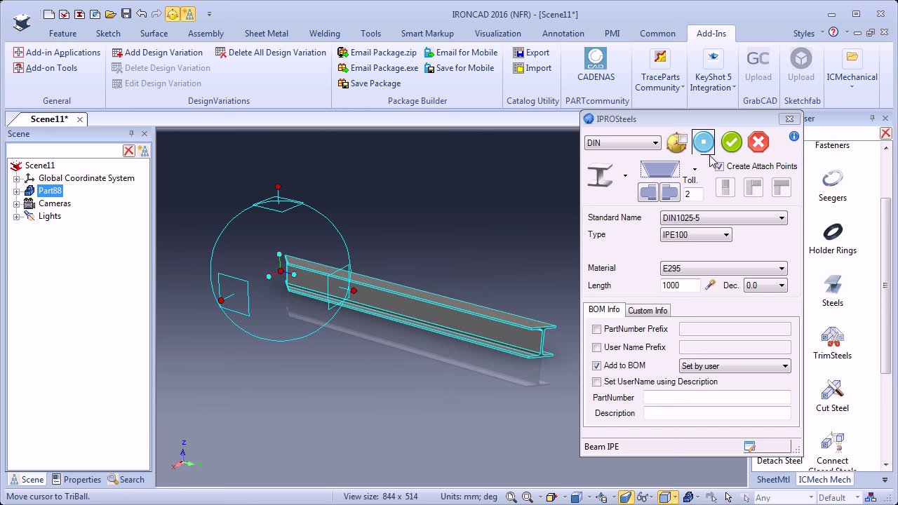
click(729, 143)
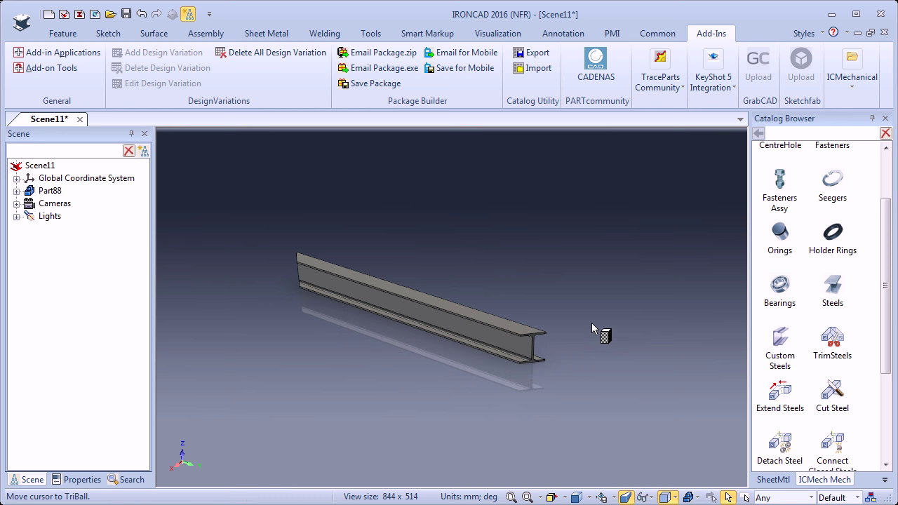
Add a second mitred IPE100 beam at the first beam's end, set its length to 1500 mm, and confirm it
drag(534, 334, 533, 334)
middle_drag(505, 381, 501, 309)
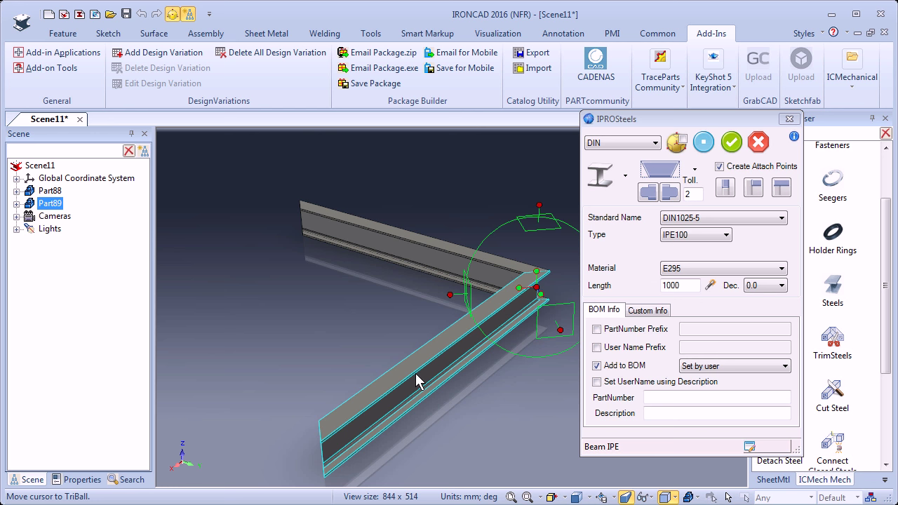
double_click(691, 286)
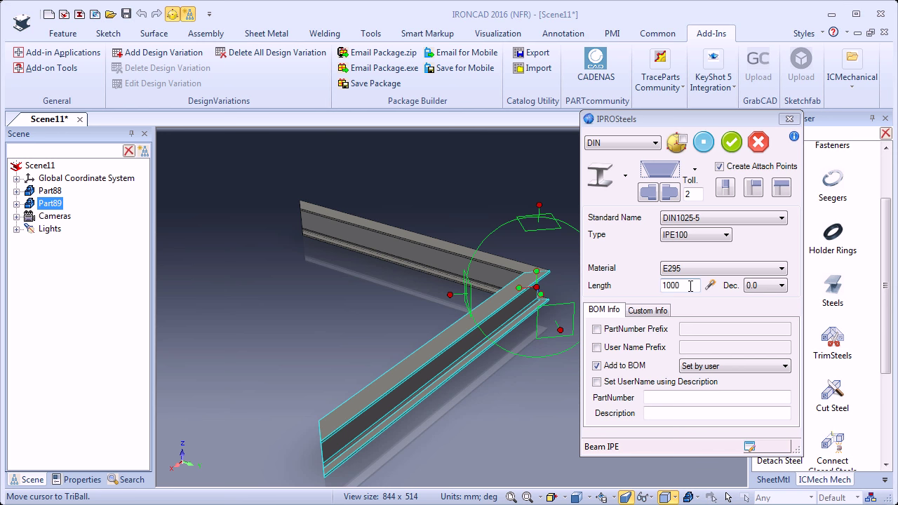
text(1500)
click(704, 141)
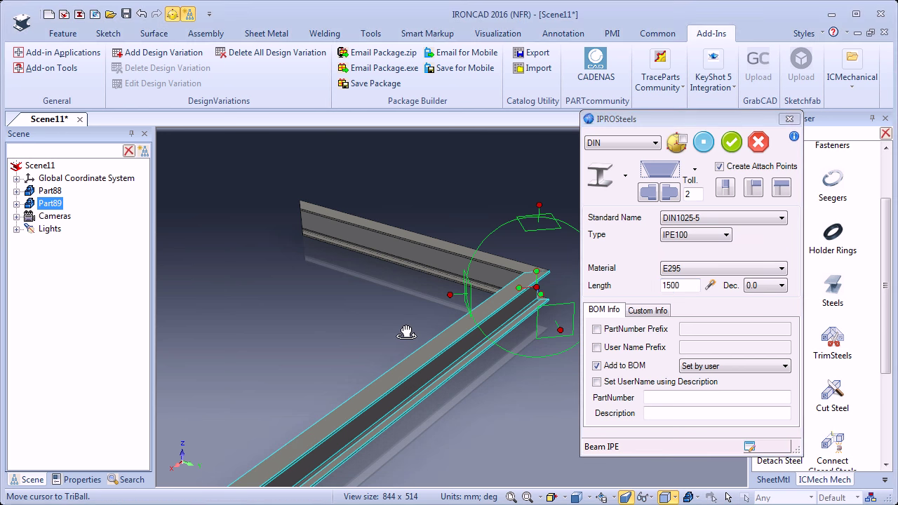
scroll(405, 326, down, 2)
shift+middle_drag(447, 310, 352, 291)
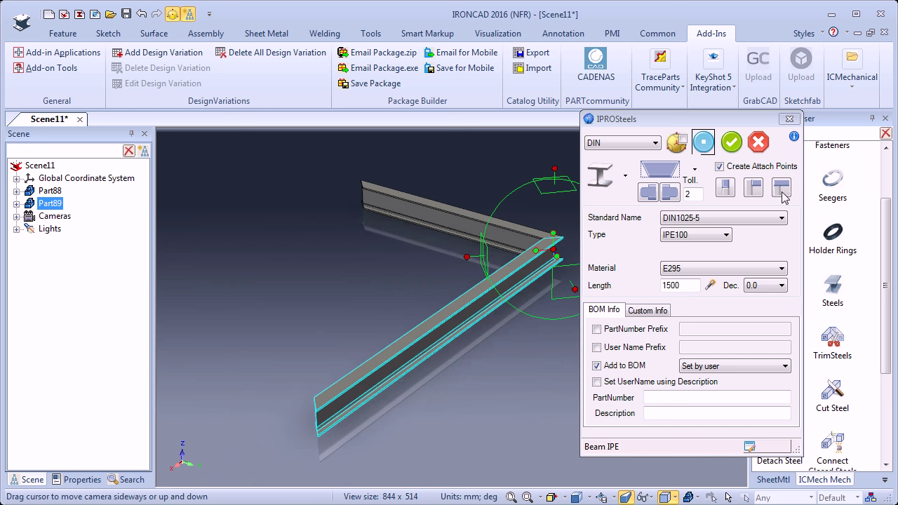
click(731, 142)
Add a third mitred beam at the first beam's free end, matching the length of the opposite 1500 mm beam, and confirm it
key(F3)
drag(501, 371, 511, 378)
middle_drag(511, 378, 442, 332)
shift+middle_drag(337, 266, 432, 334)
mouse_move(432, 335)
mouse_down()
mouse_move(437, 319)
mouse_move(444, 335)
mouse_up()
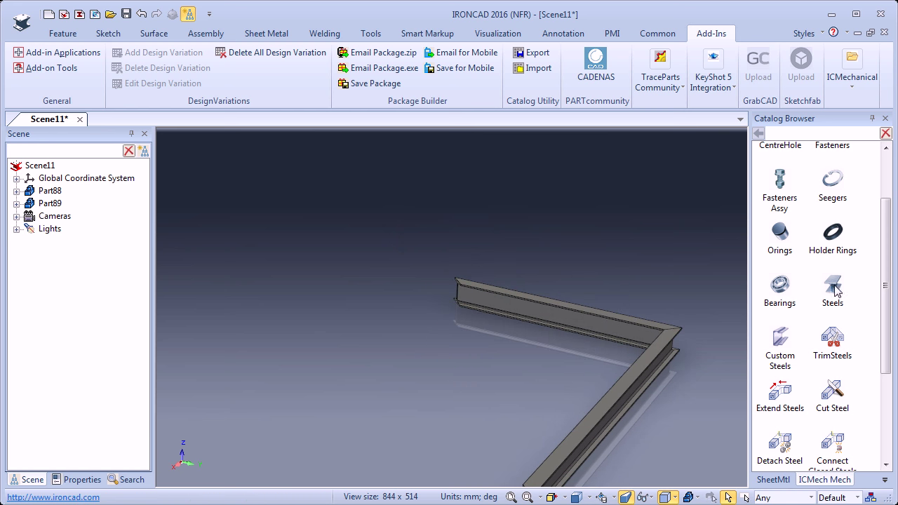
drag(513, 286, 457, 282)
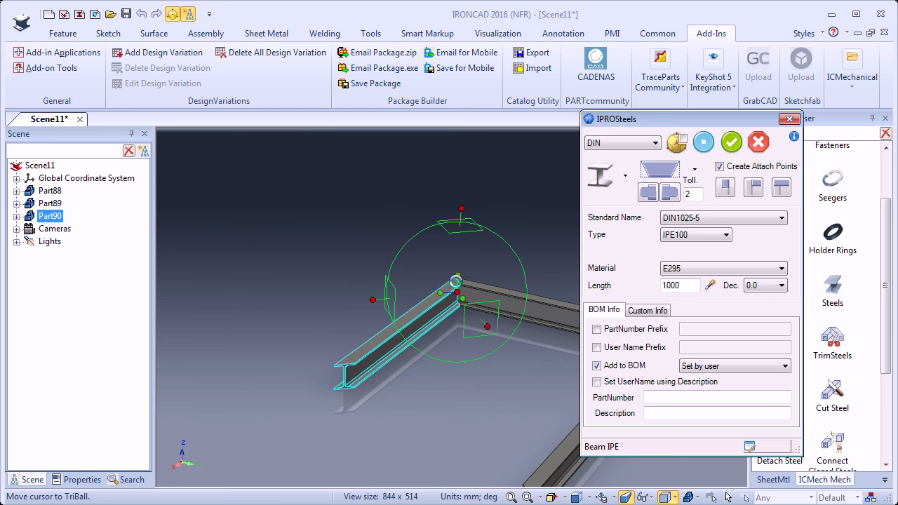
double_click(687, 285)
click(732, 143)
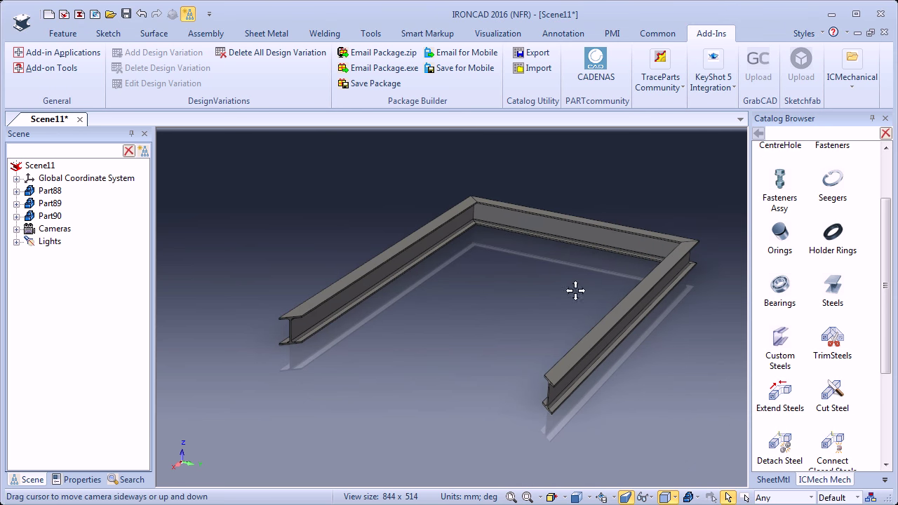
Close the rectangular frame with a fourth mitred IPE100 beam 1000 mm long at the third beam's open end, and confirm it
click(289, 317)
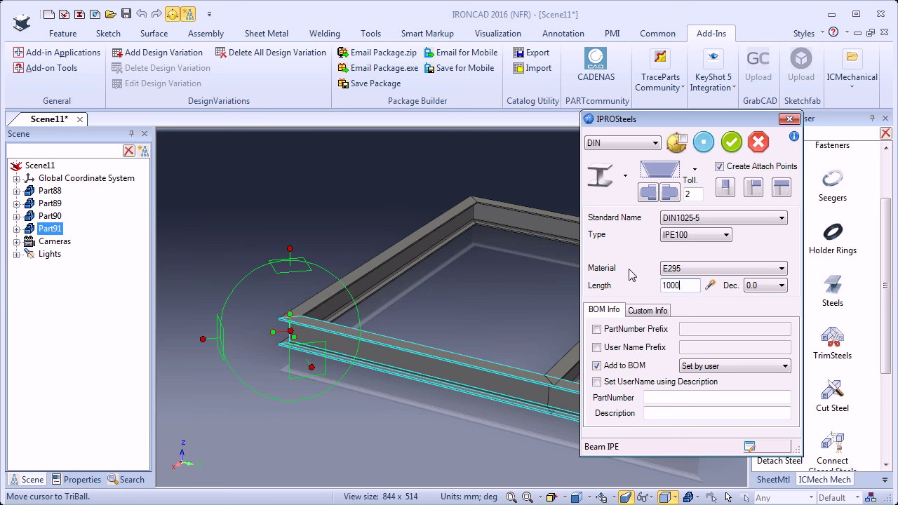
click(704, 143)
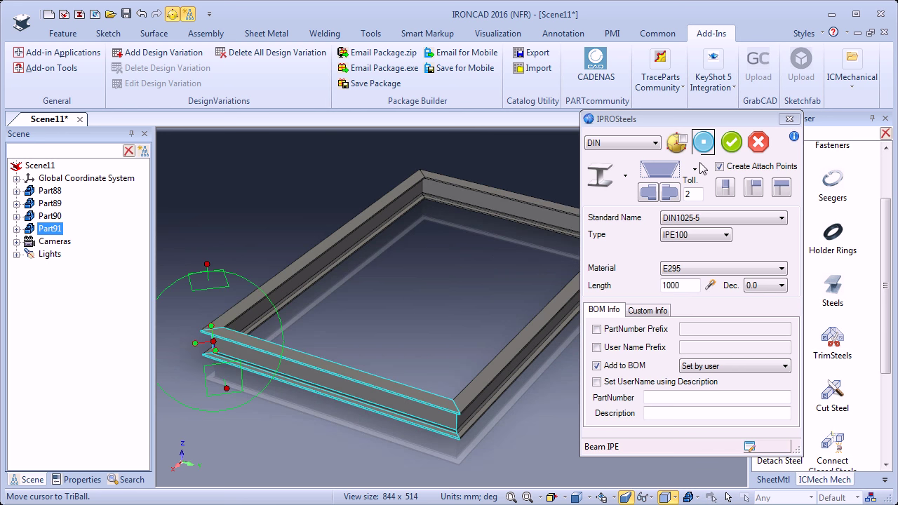
click(730, 143)
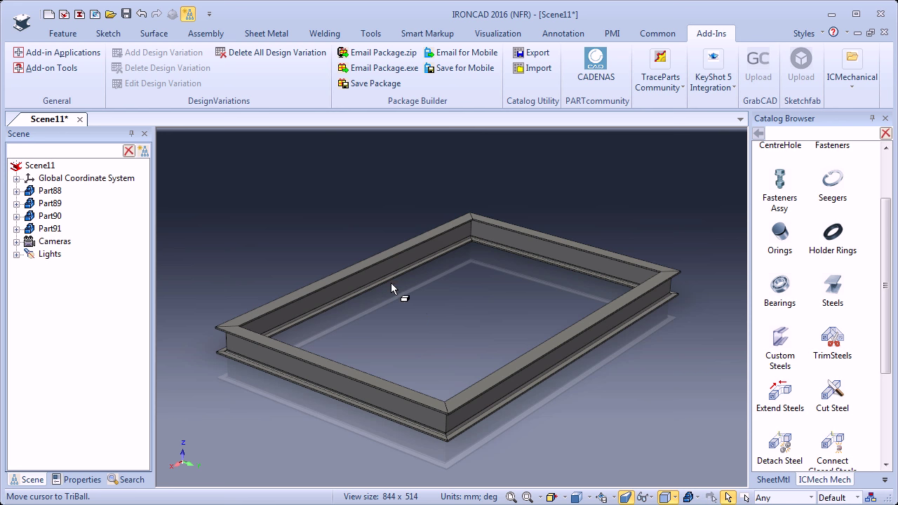
Add an IPE100 crossbeam at the middle of a long beam's inner side and apply the automatically determined length of 940,9 mm
scroll(381, 292, up, 3)
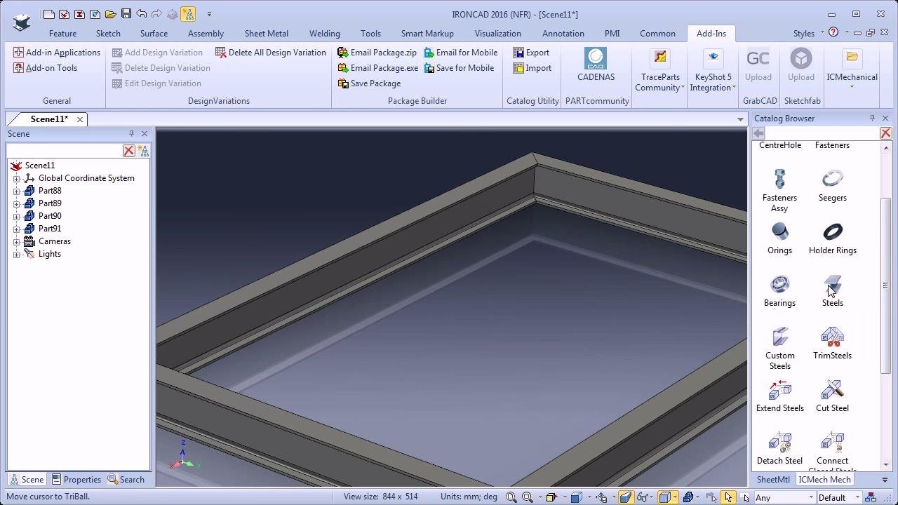
drag(833, 291, 345, 269)
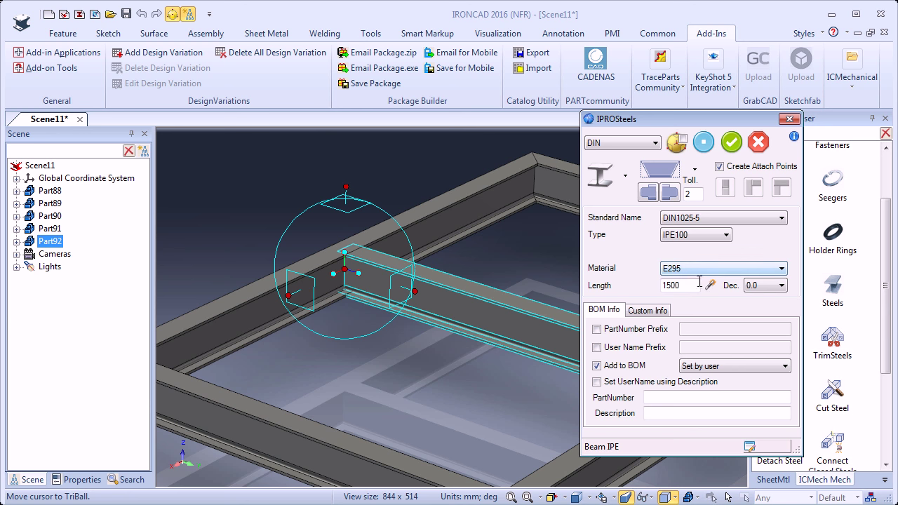
shift+middle_drag(466, 282, 391, 269)
scroll(473, 262, down, 2)
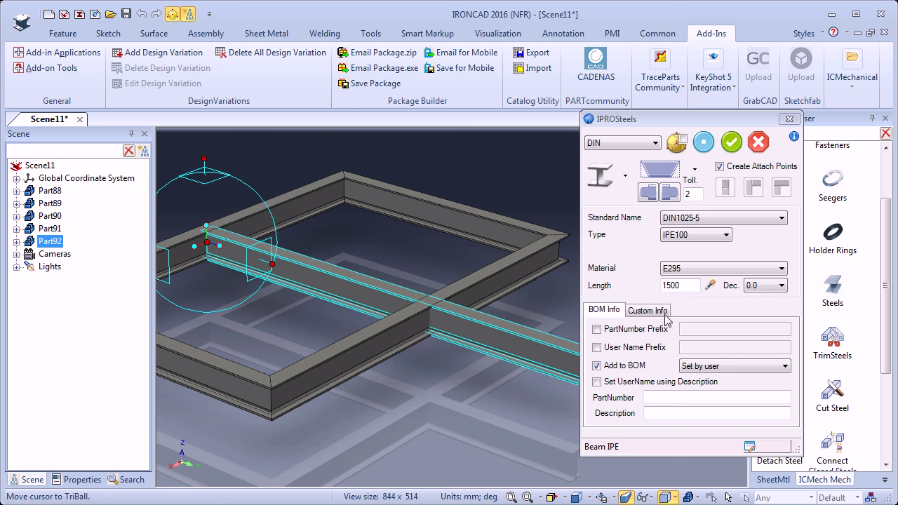
click(711, 286)
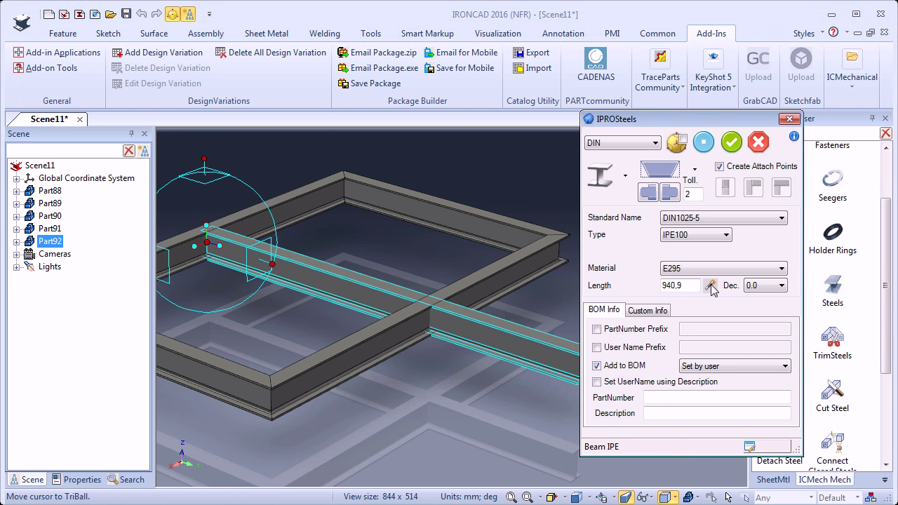
drag(683, 286, 627, 289)
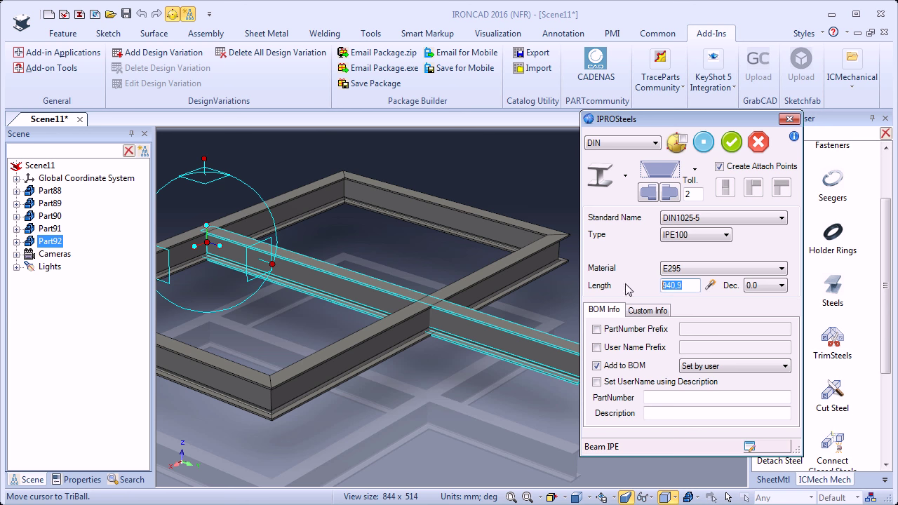
click(706, 143)
middle_drag(280, 312, 371, 323)
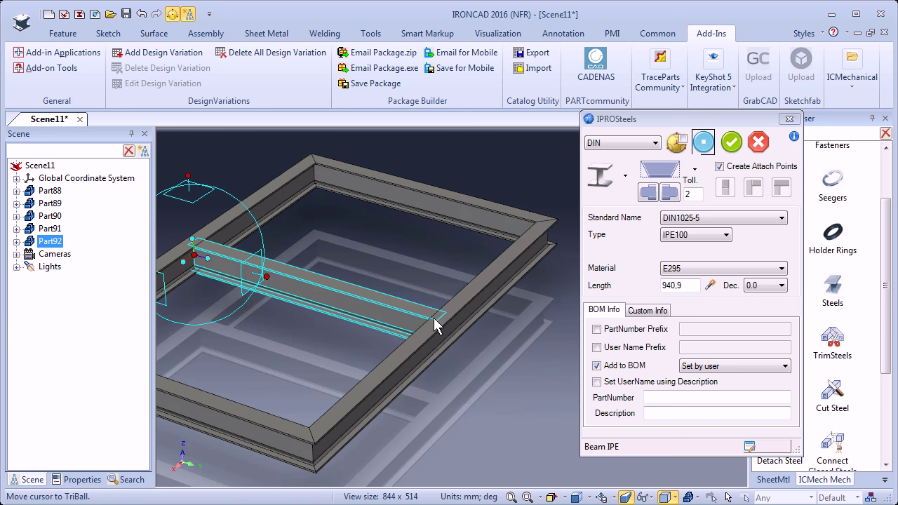
Enable the fitted profile cuts at both ends of the crossbeam with a tolerance of 2, then apply and confirm the beam
click(672, 197)
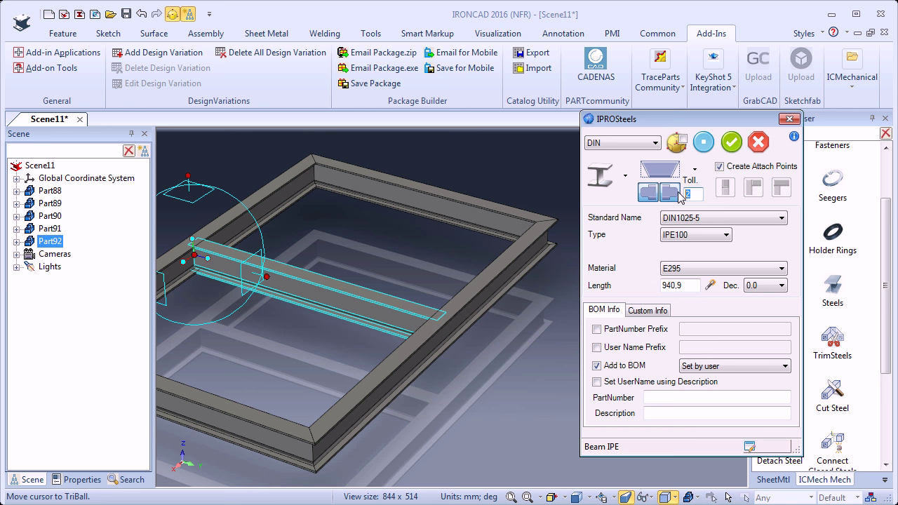
click(704, 143)
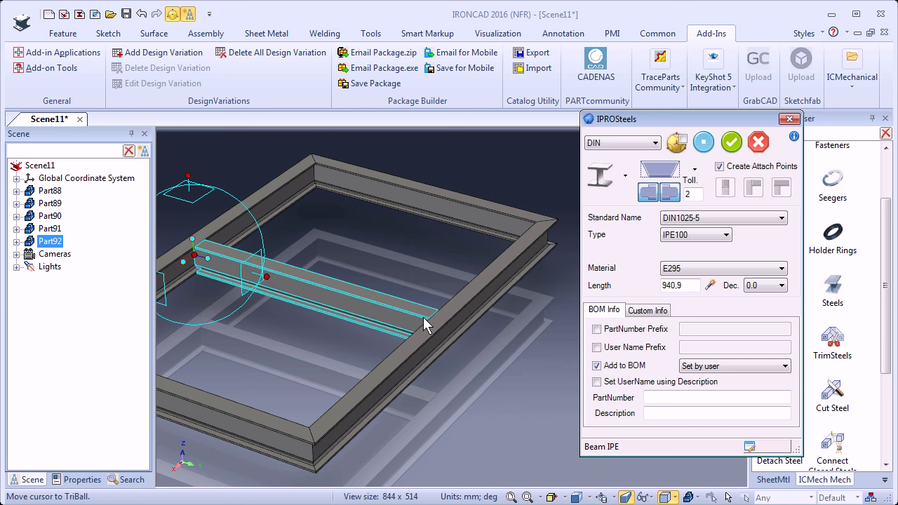
scroll(425, 315, up, 5)
middle_drag(437, 333, 457, 316)
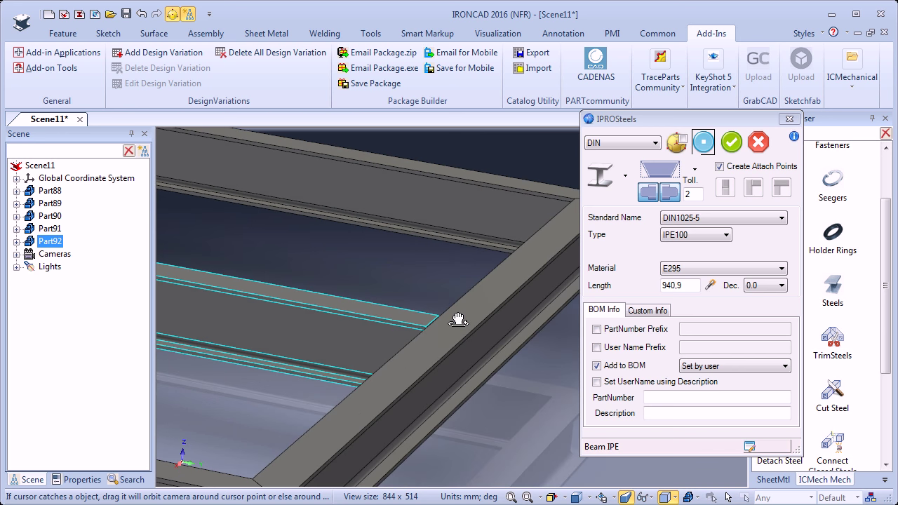
click(732, 143)
scroll(412, 345, down, 5)
mouse_move(411, 345)
middle_down()
mouse_move(375, 373)
mouse_move(475, 297)
mouse_move(473, 316)
mouse_move(487, 303)
mouse_move(414, 347)
middle_up()
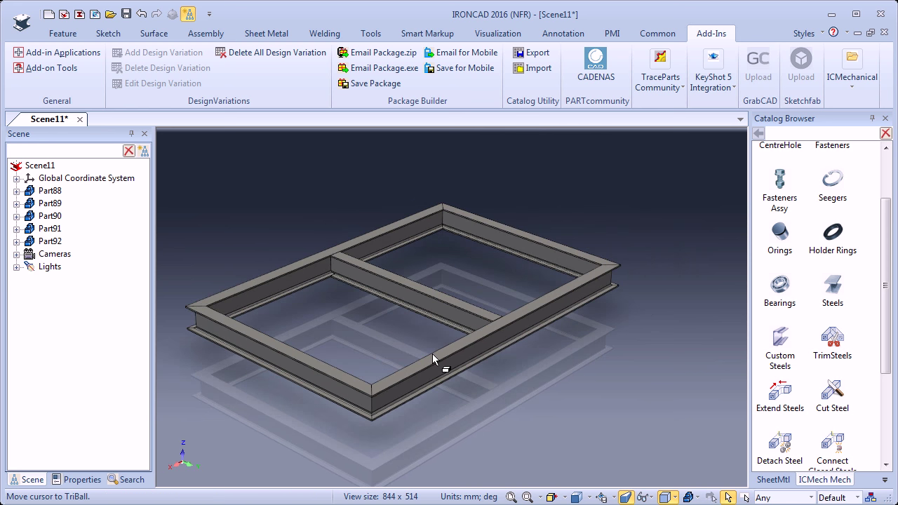
Place a new steel part on the underside of the long frame beam, near its joint with the crossbeam
middle_drag(444, 367, 459, 251)
middle_drag(479, 315, 447, 343)
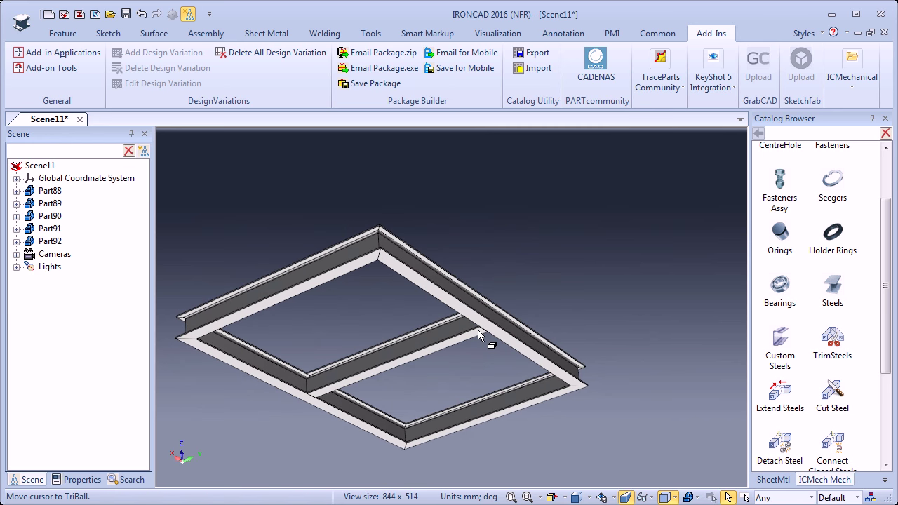
scroll(481, 330, down, 2)
scroll(481, 328, up, 5)
middle_drag(481, 318, 521, 325)
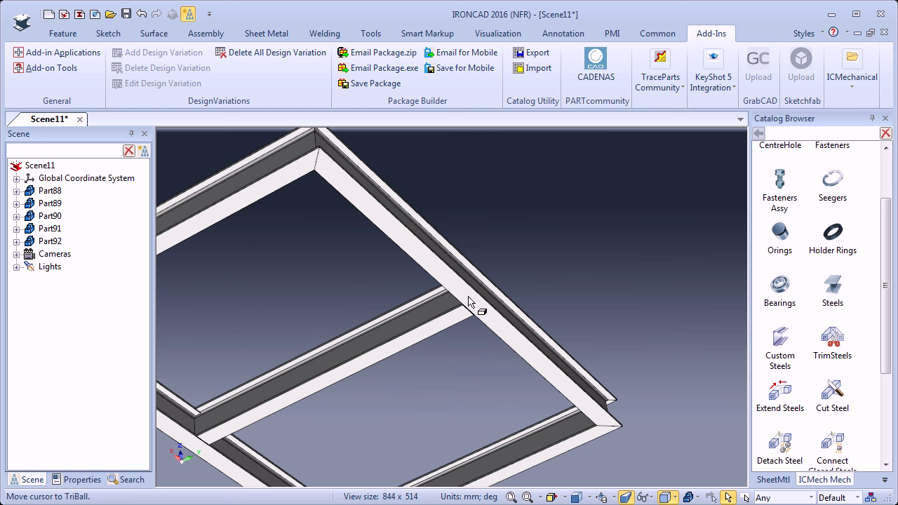
scroll(470, 303, up, 2)
drag(836, 286, 482, 315)
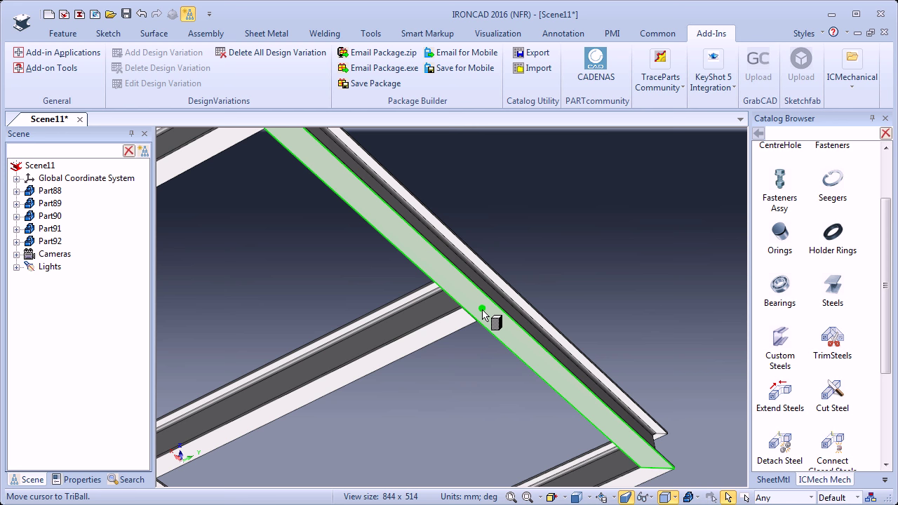
drag(482, 314, 482, 309)
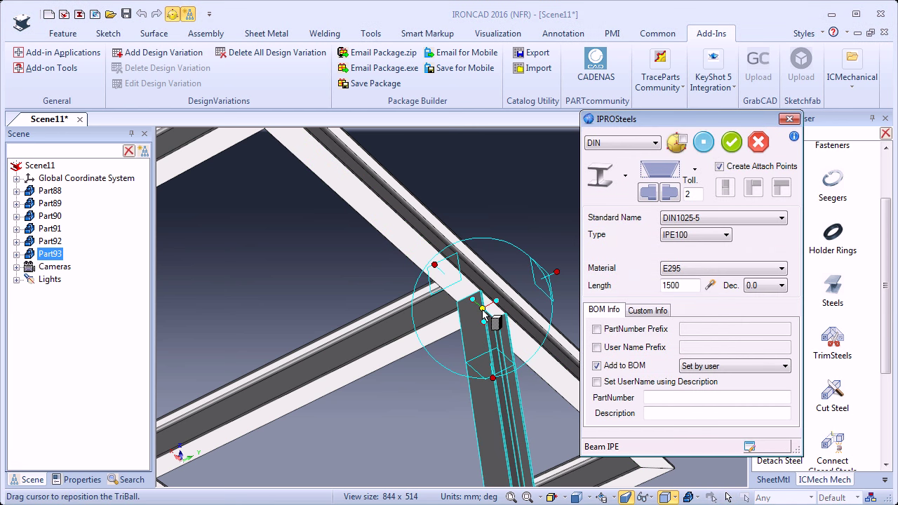
drag(322, 217, 343, 254)
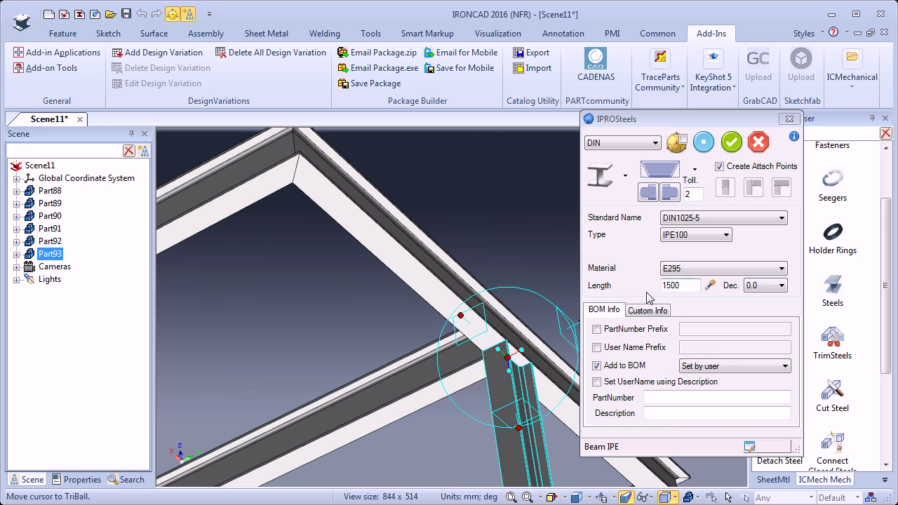
Change the new steel to a square structural hollow profile, DIN_59410 type 50 with thickness 2.9, and apply it
click(625, 176)
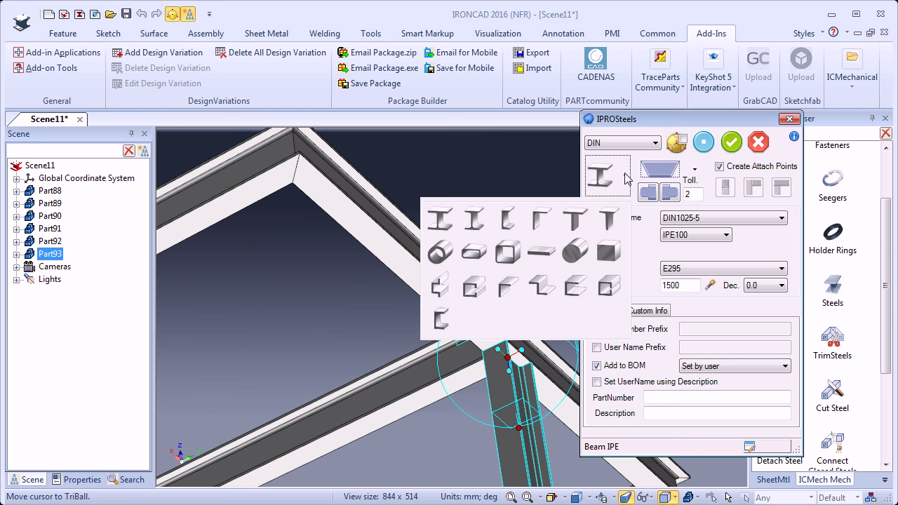
click(505, 254)
click(726, 235)
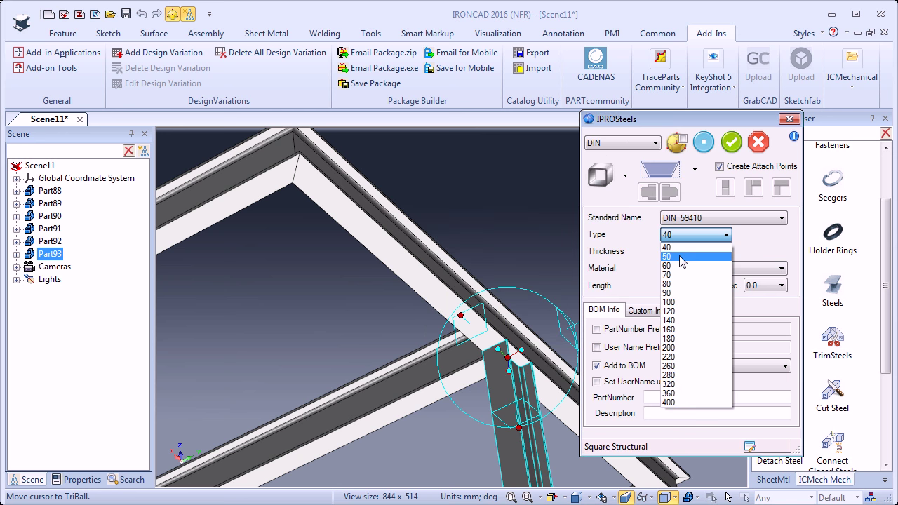
click(685, 256)
click(700, 150)
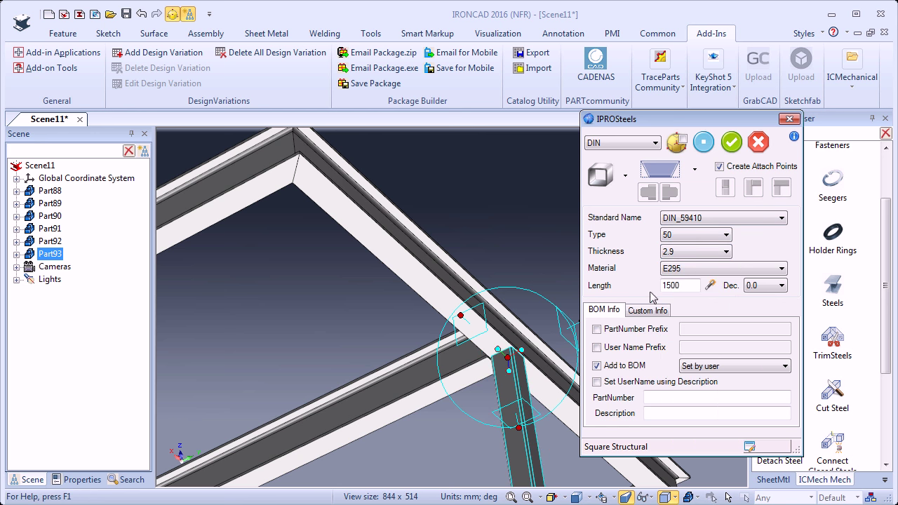
Set the square leg's length to 700 mm, apply it, and confirm the part
double_click(685, 286)
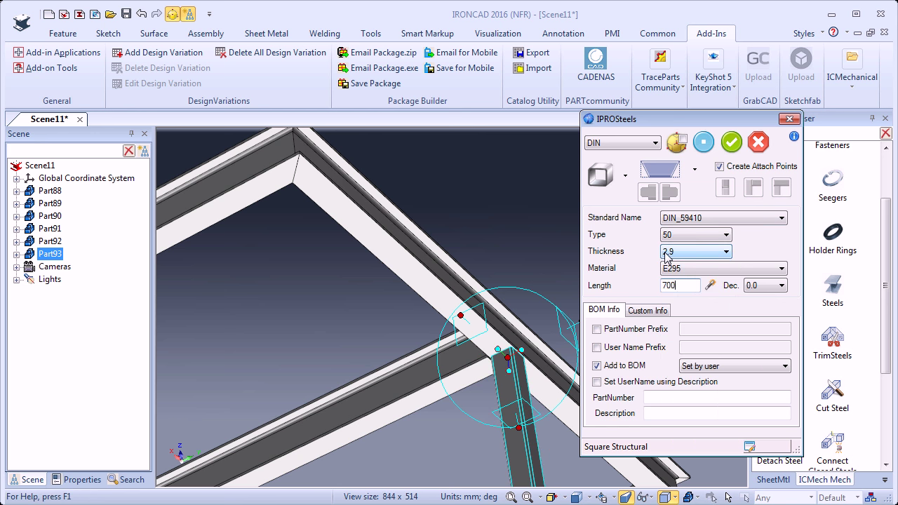
click(701, 145)
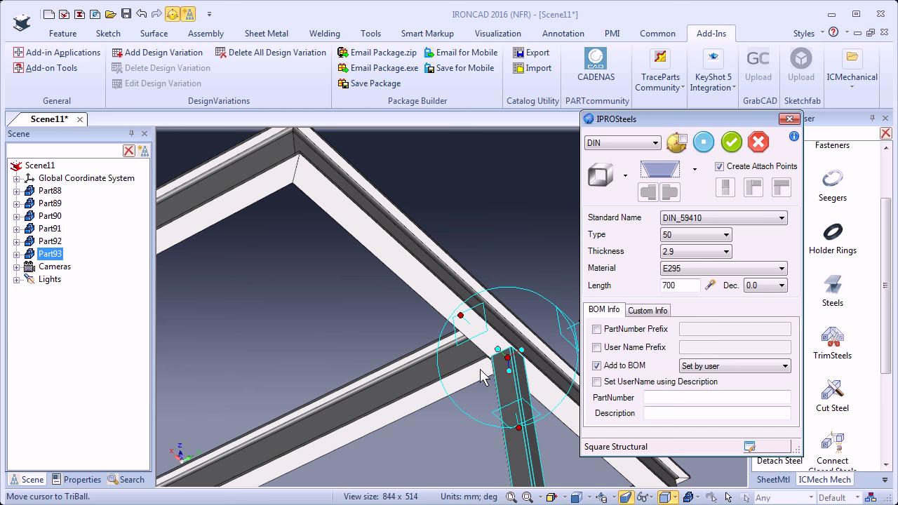
shift+middle_drag(491, 372, 445, 235)
scroll(461, 321, down, 3)
middle_drag(461, 321, 415, 301)
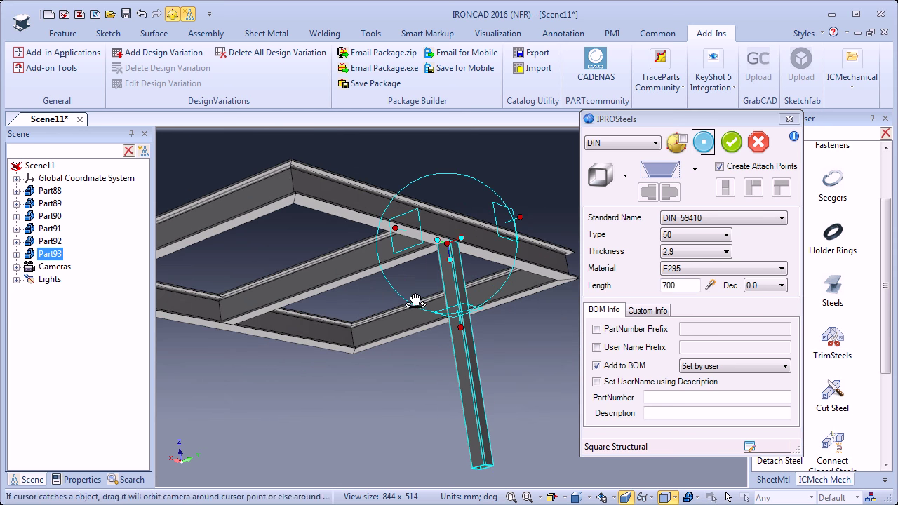
click(732, 144)
Move the square leg with the TriBall to the midpoint of the mitre edge on the underside of the frame's corner
middle_drag(358, 272, 440, 279)
click(449, 278)
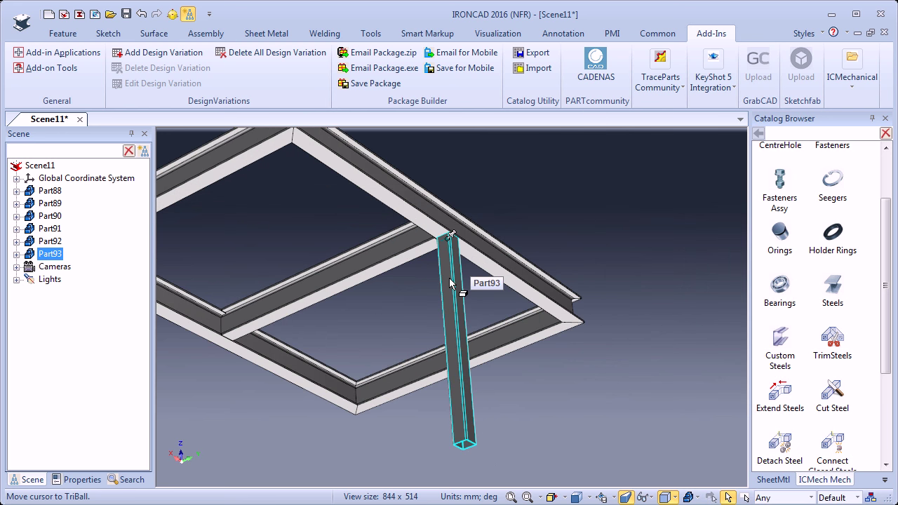
key(F10)
middle_drag(447, 337, 475, 297)
scroll(428, 195, up, 3)
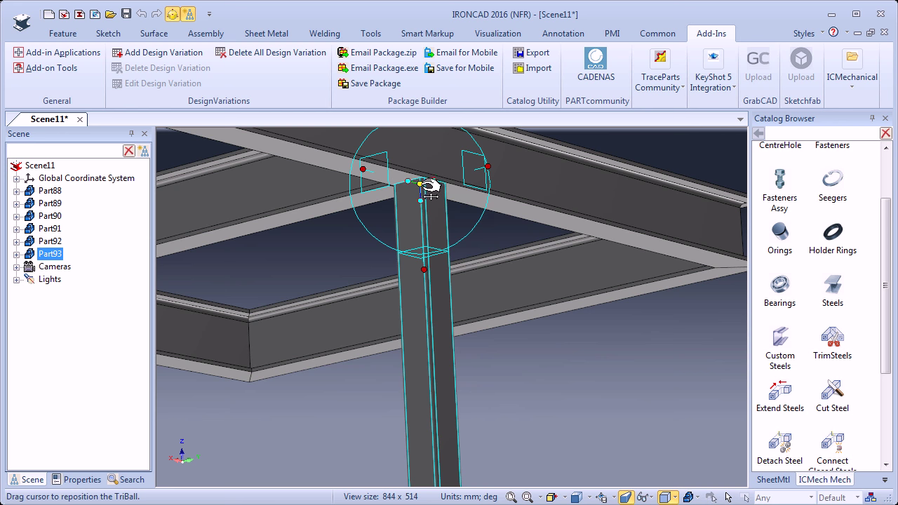
right_click(421, 188)
click(462, 272)
shift+middle_drag(350, 264, 668, 425)
middle_drag(413, 327, 473, 359)
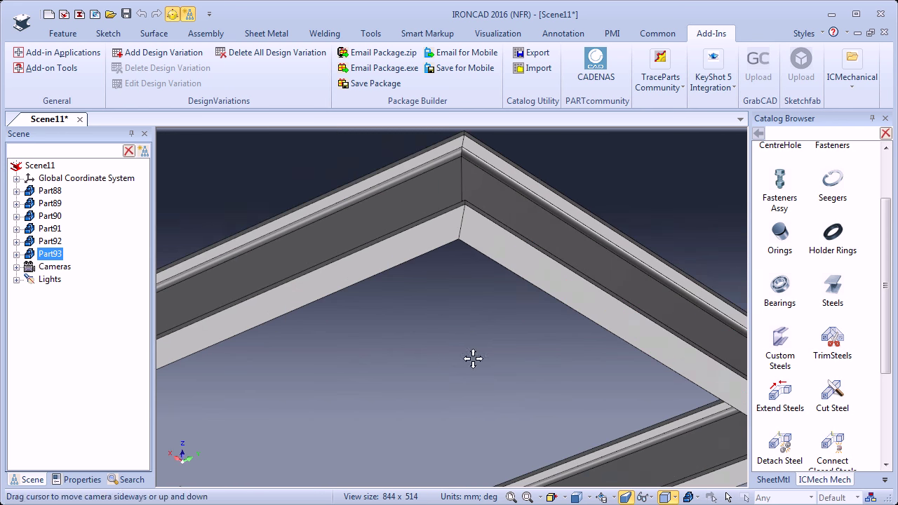
scroll(472, 234, up, 3)
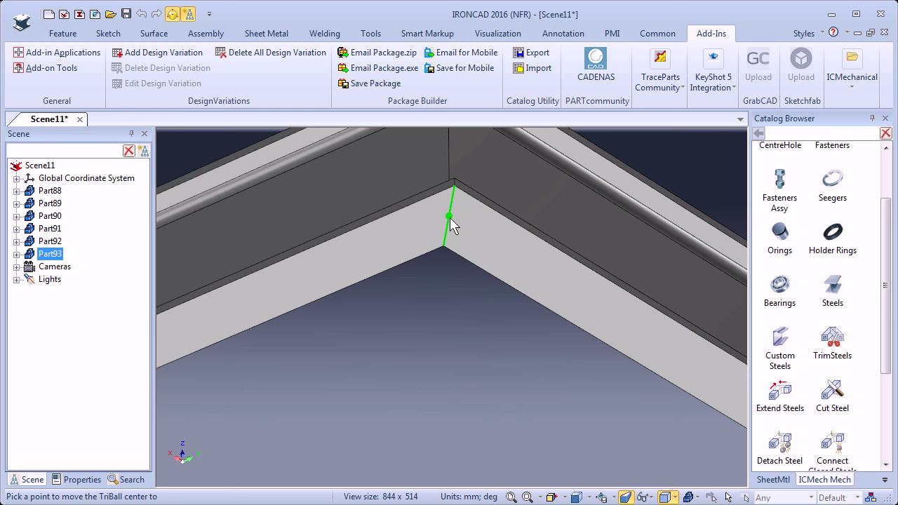
click(449, 216)
scroll(461, 295, down, 2)
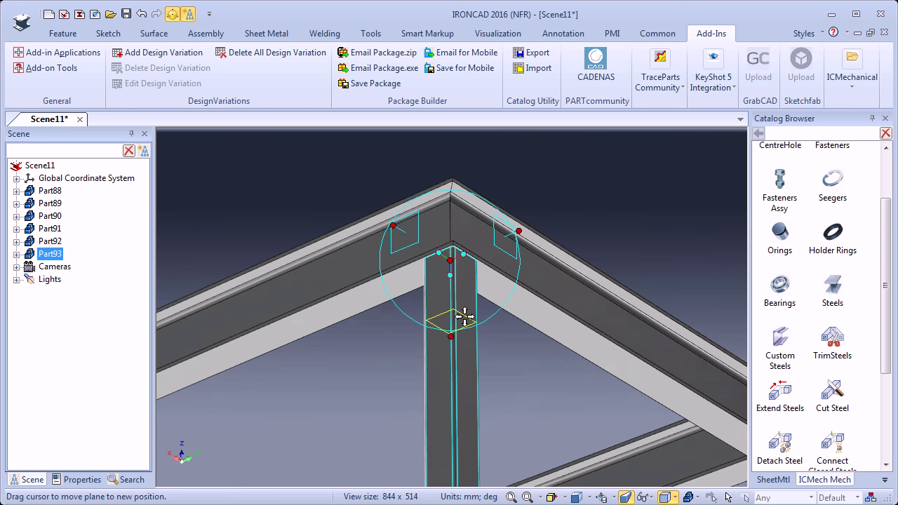
scroll(465, 317, down, 3)
Mirror the corner leg as a linked copy about the midpoint of the short frame beam's lower edge
middle_drag(505, 316, 460, 297)
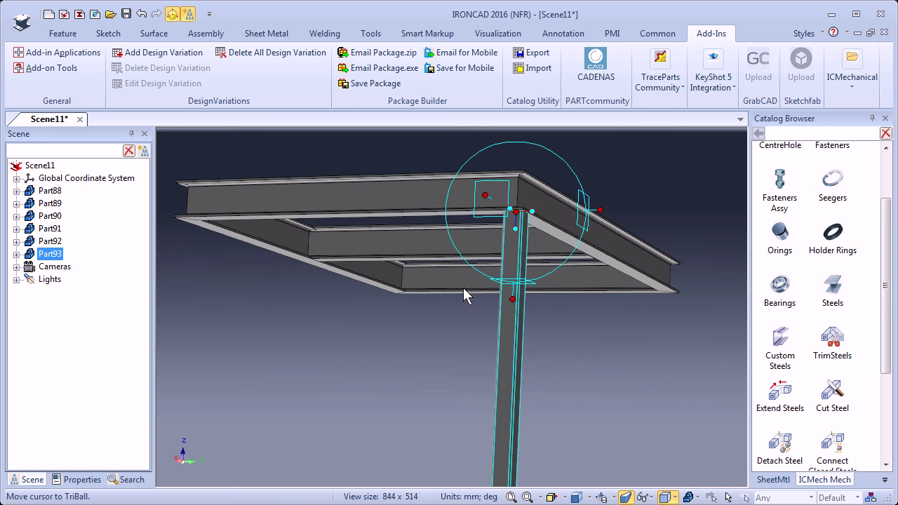
right_click(517, 211)
mouse_move(559, 330)
click(424, 332)
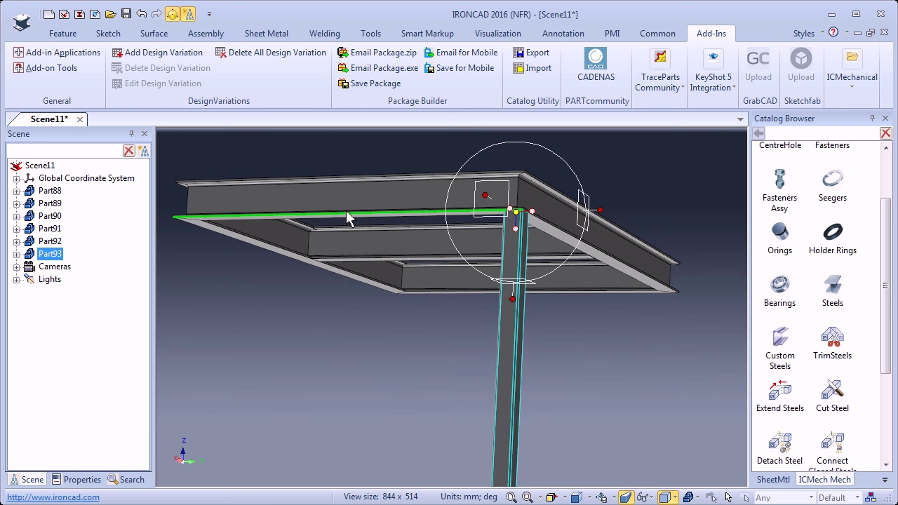
click(342, 210)
middle_drag(347, 235, 394, 277)
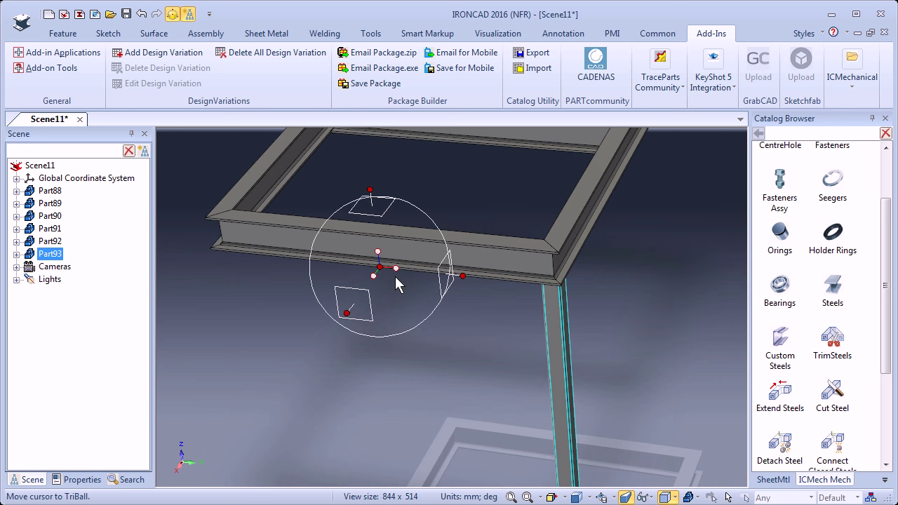
right_click(397, 271)
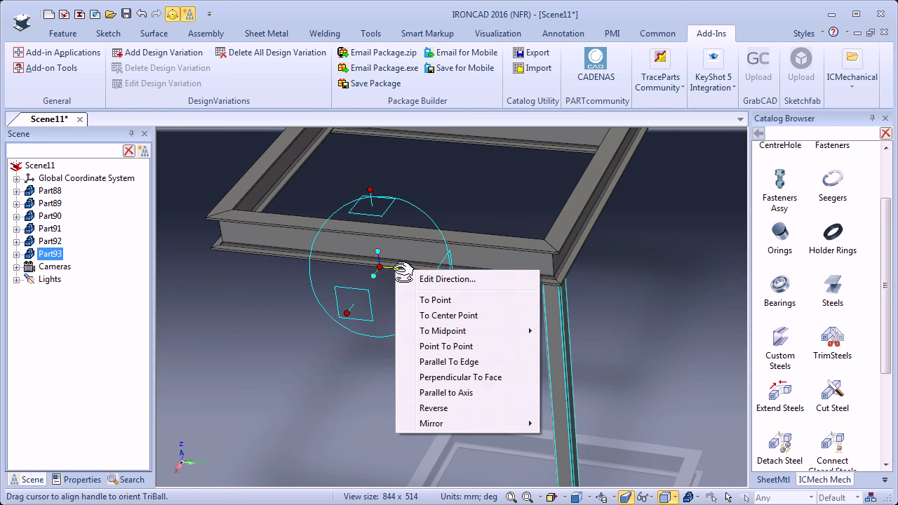
mouse_move(431, 423)
click(342, 454)
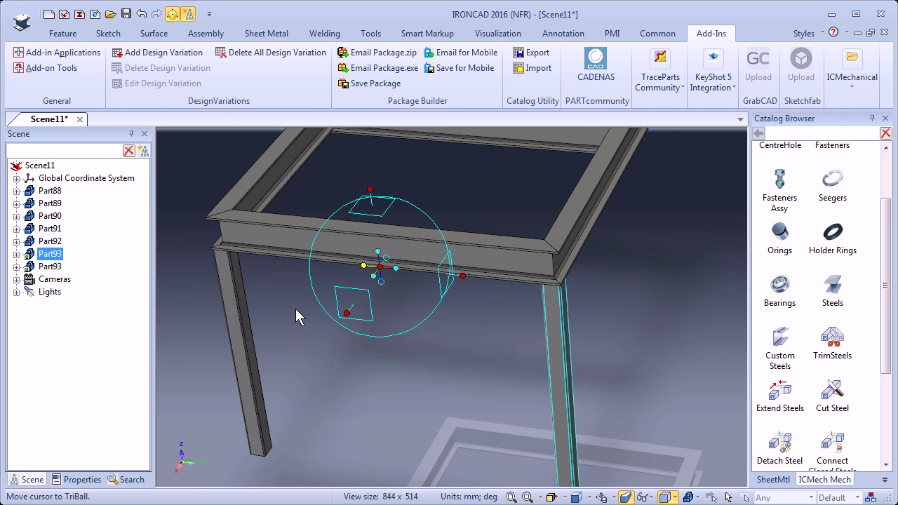
key(F10)
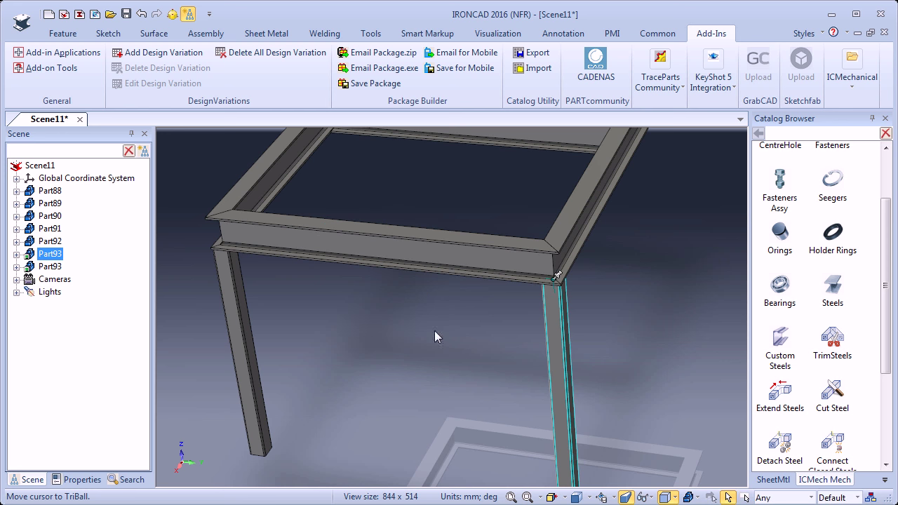
Mirror both legs as linked copies about the midpoint of the long frame beam's lower edge
shift+click(237, 318)
middle_drag(288, 384, 250, 368)
key(F10)
shift+middle_drag(492, 331, 456, 376)
right_click(263, 239)
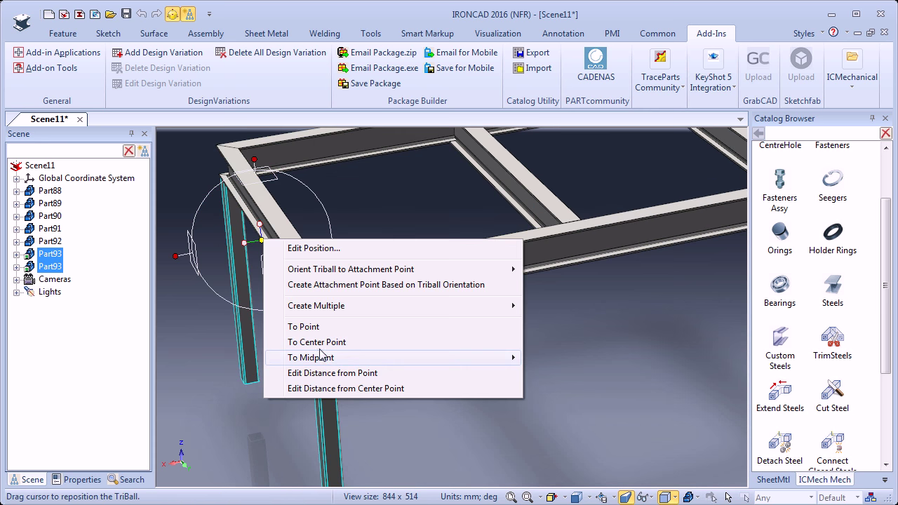
mouse_move(320, 357)
click(227, 359)
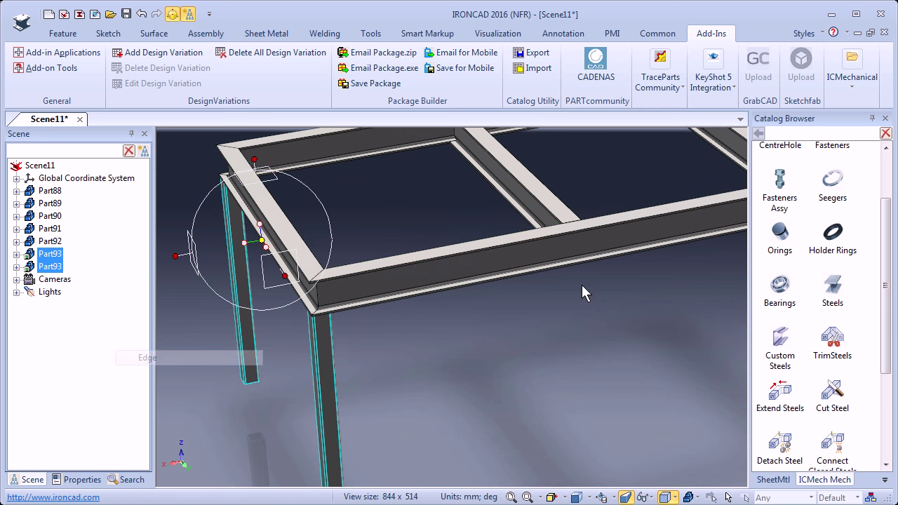
click(617, 256)
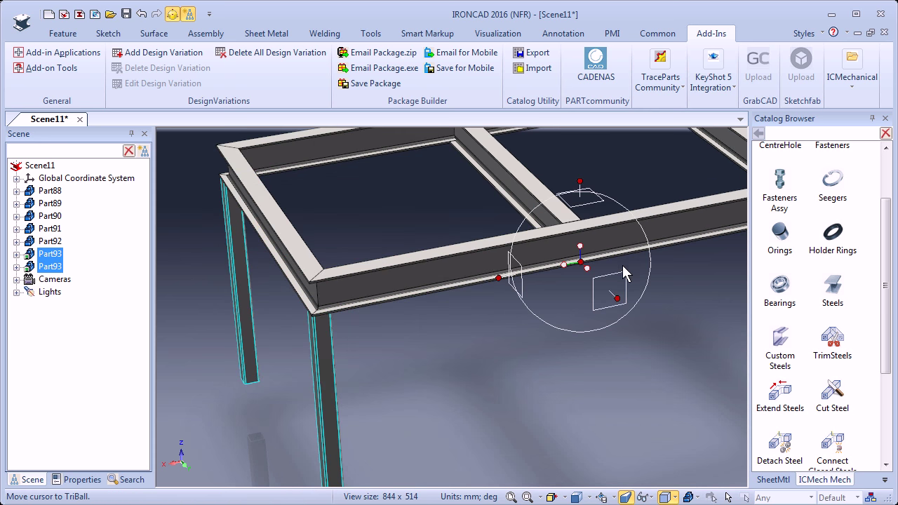
right_click(572, 266)
mouse_move(597, 417)
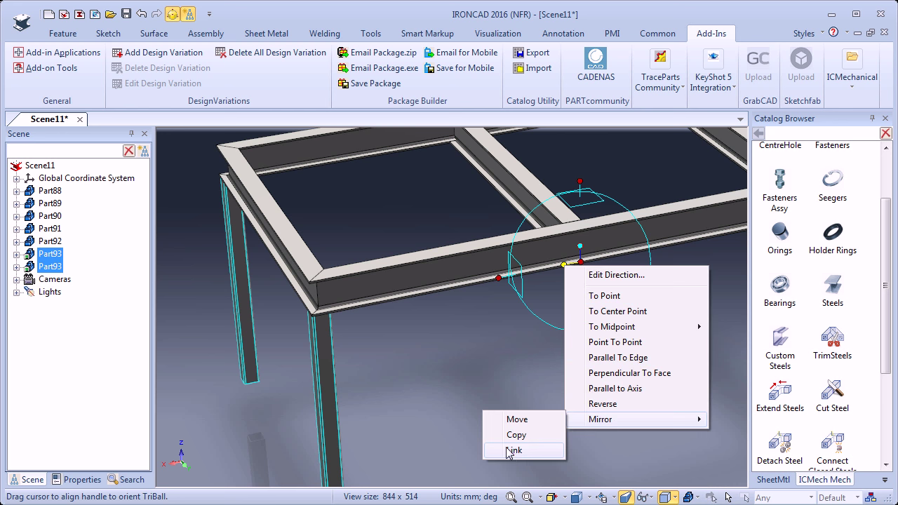
click(513, 450)
mouse_move(589, 333)
middle_down()
mouse_move(567, 315)
mouse_move(567, 331)
mouse_move(577, 332)
middle_up()
Place a new steel part at the midpoint of a corner leg's inner face for a diagonal brace
middle_drag(365, 351, 359, 283)
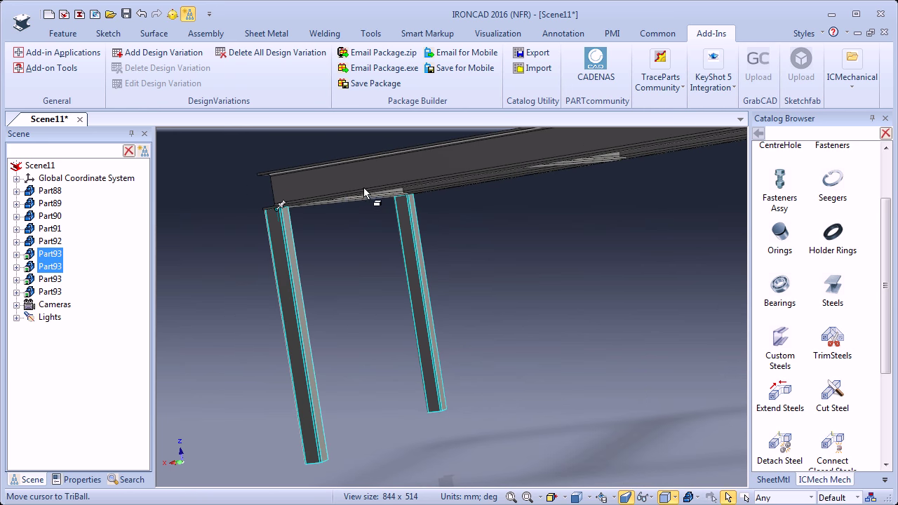
scroll(341, 305, up, 2)
click(356, 292)
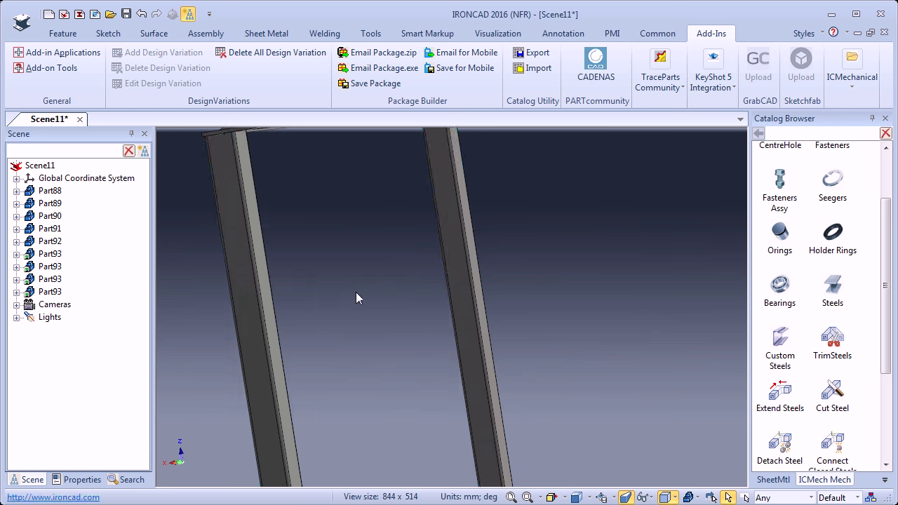
shift+middle_drag(355, 292, 498, 248)
middle_drag(457, 275, 431, 281)
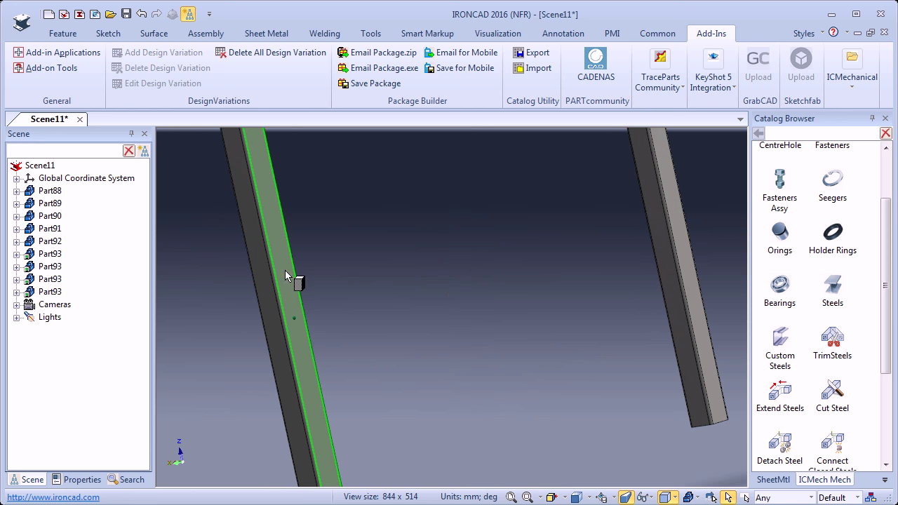
click(295, 320)
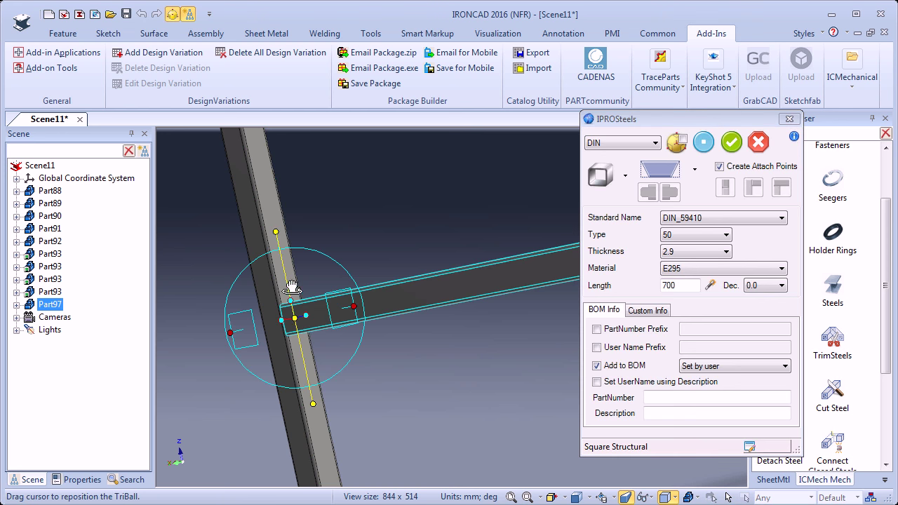
Edit the brace's distance along the leg, measured from the underside of the frame corner
right_click(275, 233)
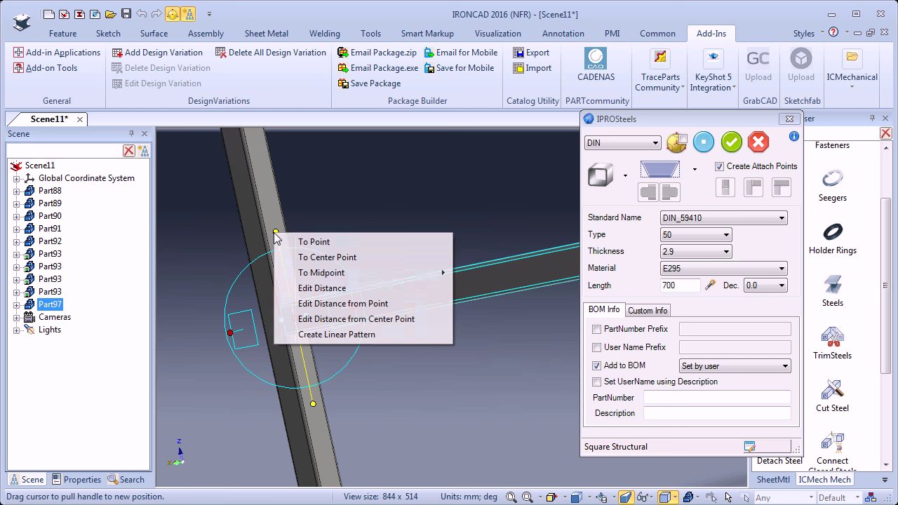
click(337, 304)
shift+middle_drag(381, 244, 377, 304)
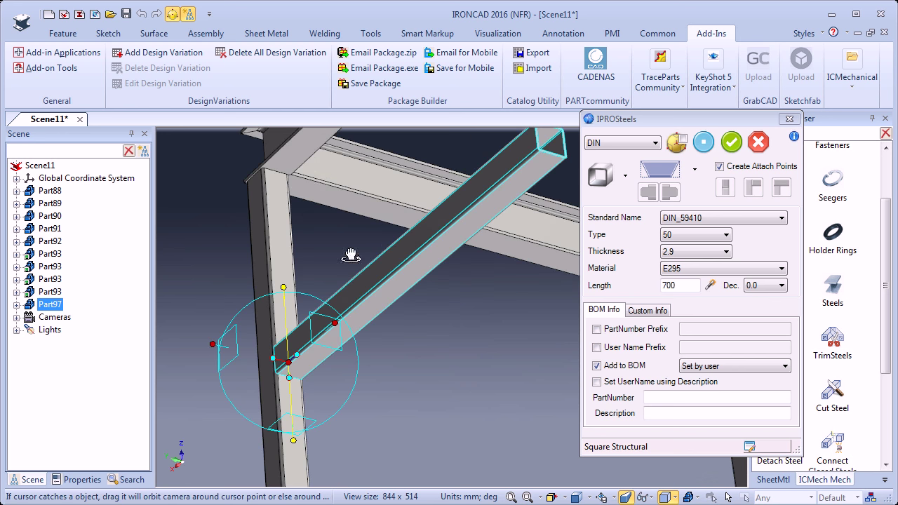
click(303, 148)
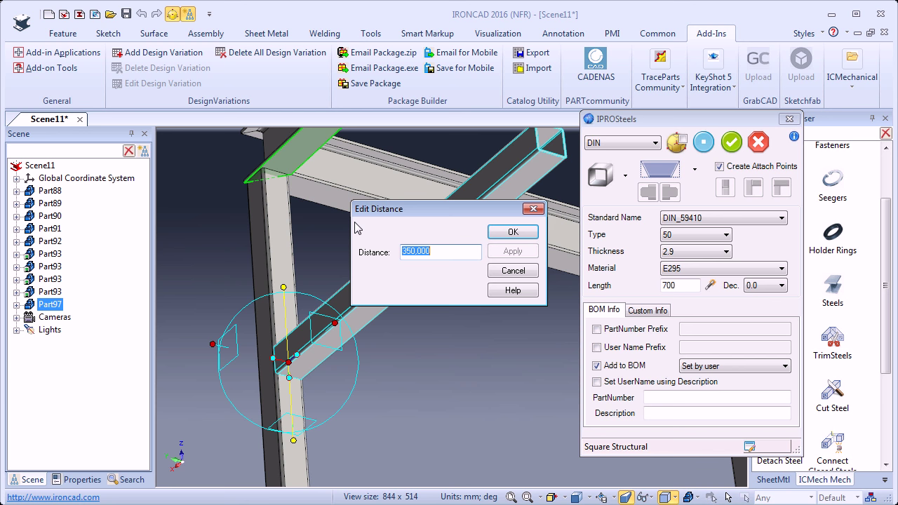
key(Return)
Rotate the brace 45° up towards the long frame beam and confirm the steel part
middle_drag(340, 249, 276, 283)
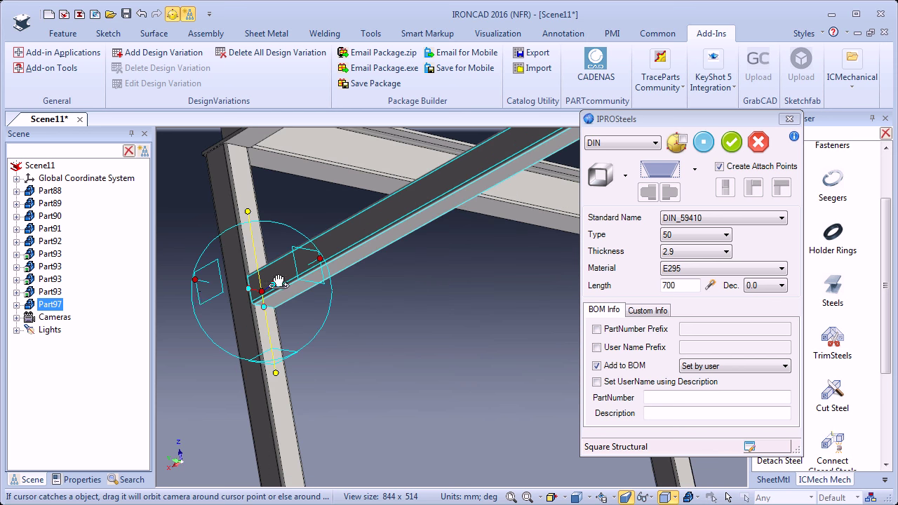
click(197, 280)
drag(235, 316, 261, 288)
text(45)
key(Return)
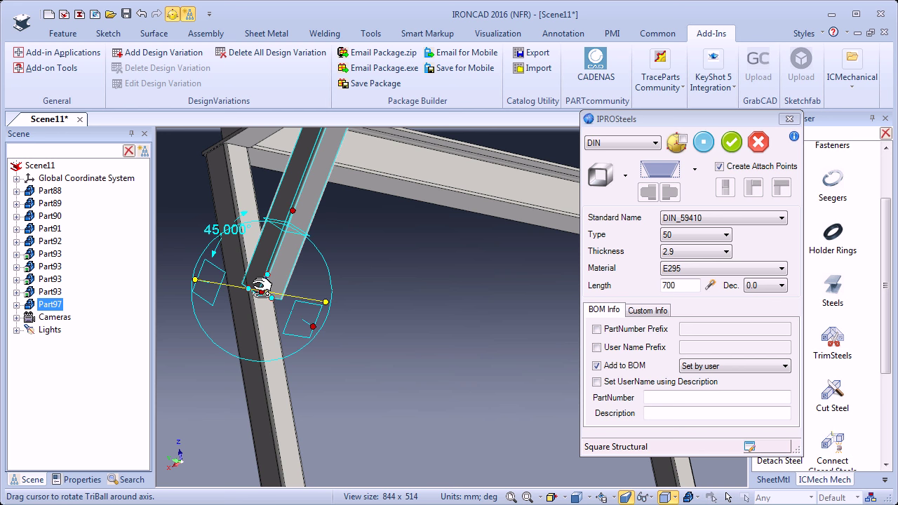
click(729, 146)
Start TrimSteels and set the corner leg and the long frame beam as the trim references
middle_drag(351, 293, 363, 344)
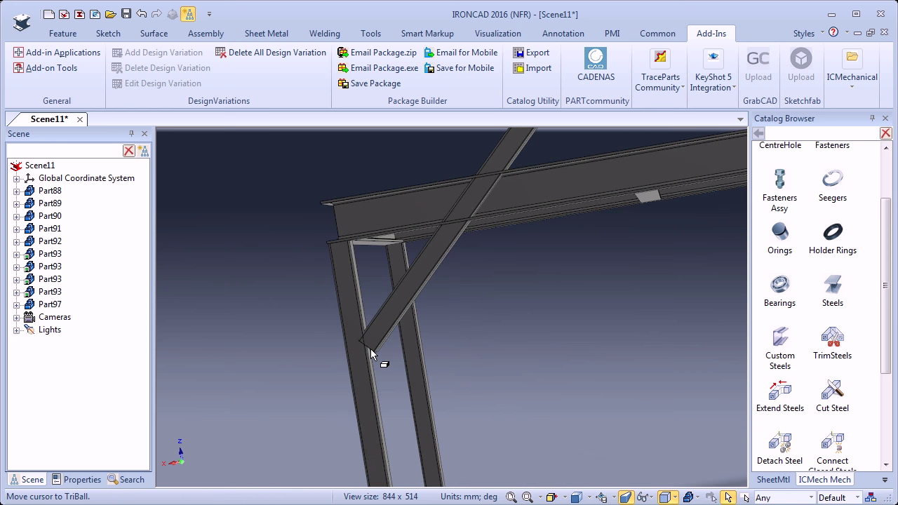
middle_drag(365, 369, 305, 355)
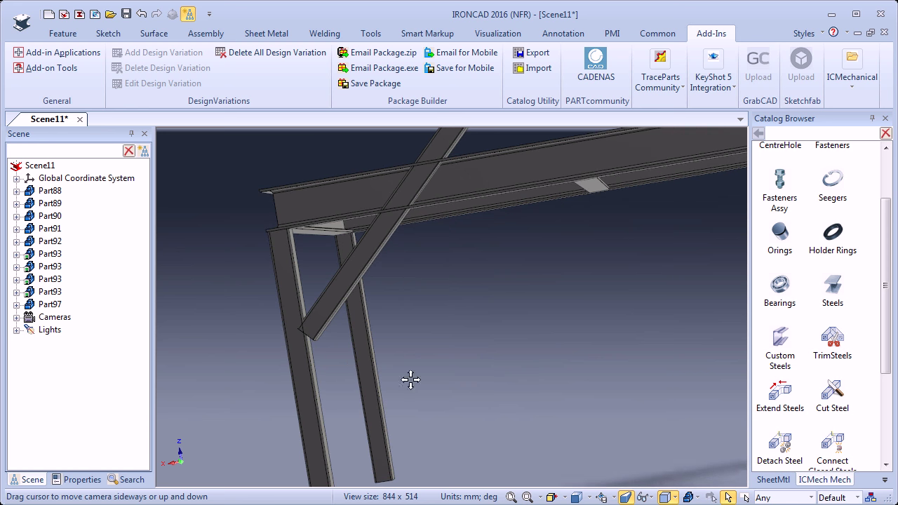
drag(835, 339, 561, 349)
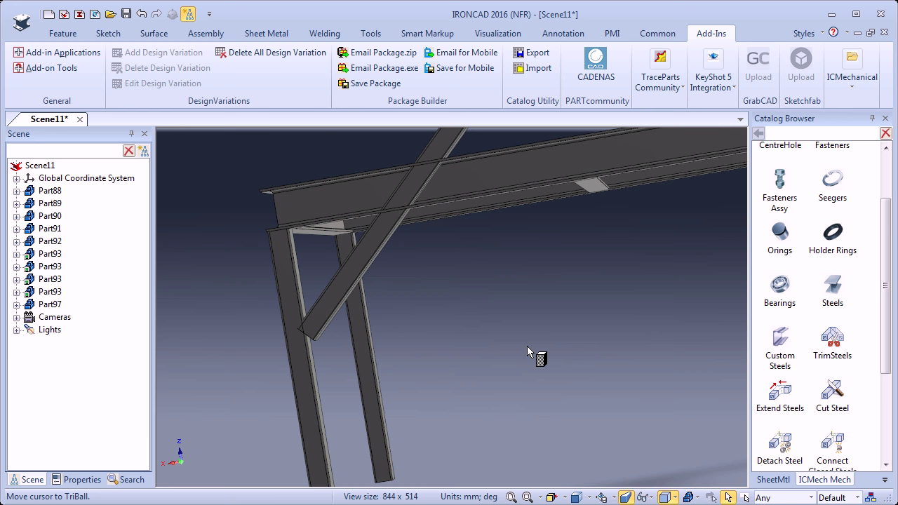
drag(527, 346, 527, 345)
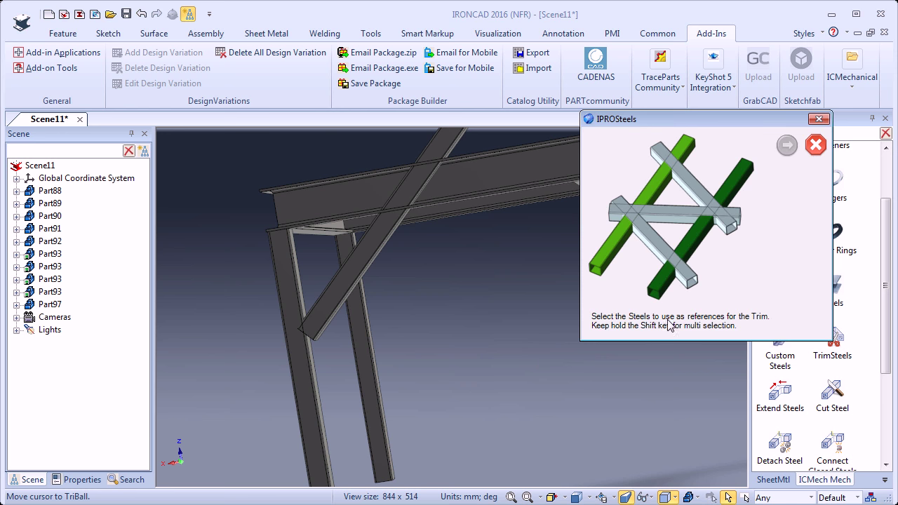
click(286, 292)
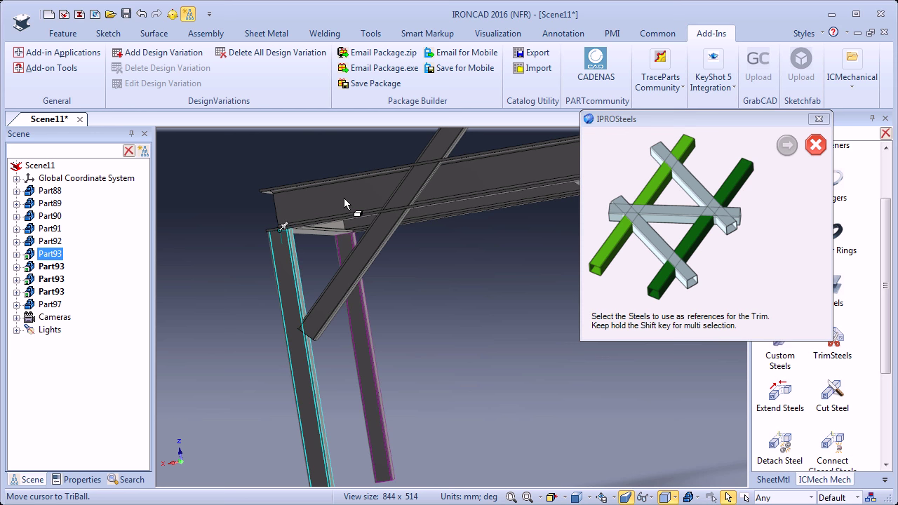
shift+click(345, 200)
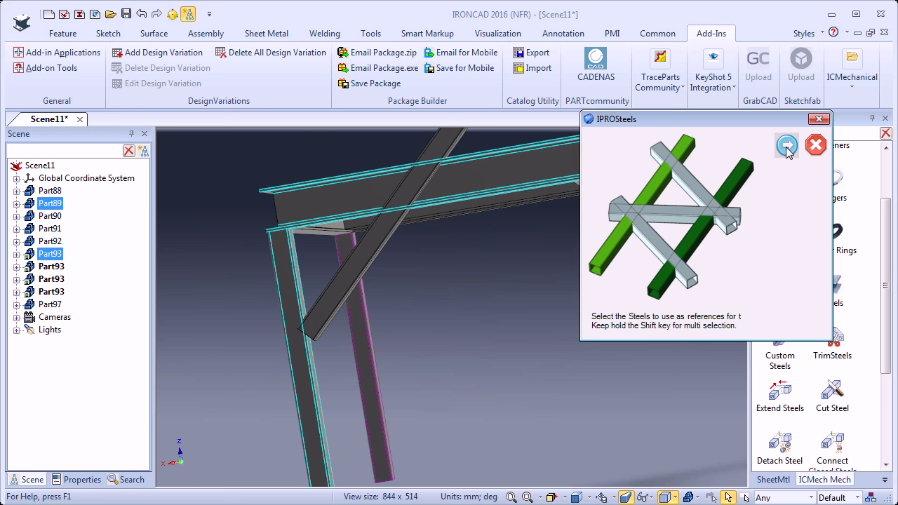
click(786, 146)
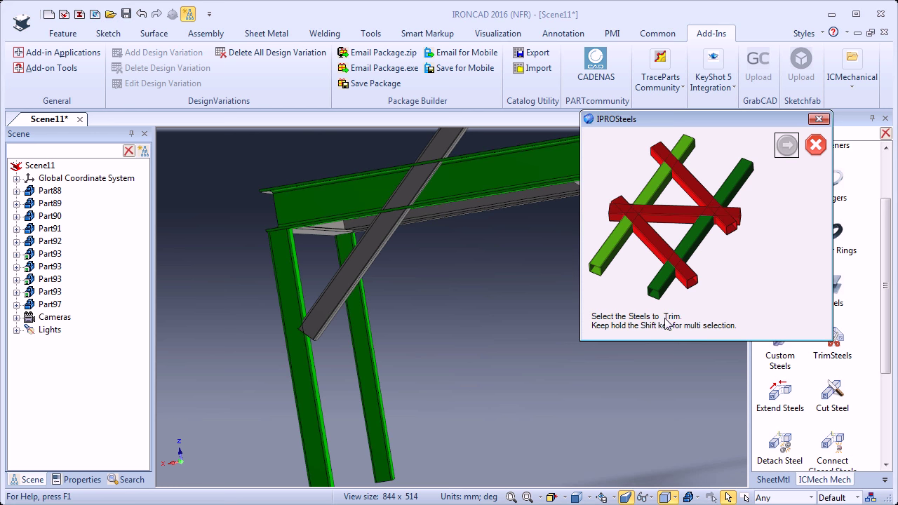
Trim the diagonal brace against the references, declining to apply the same name to all linked features
click(351, 280)
click(787, 146)
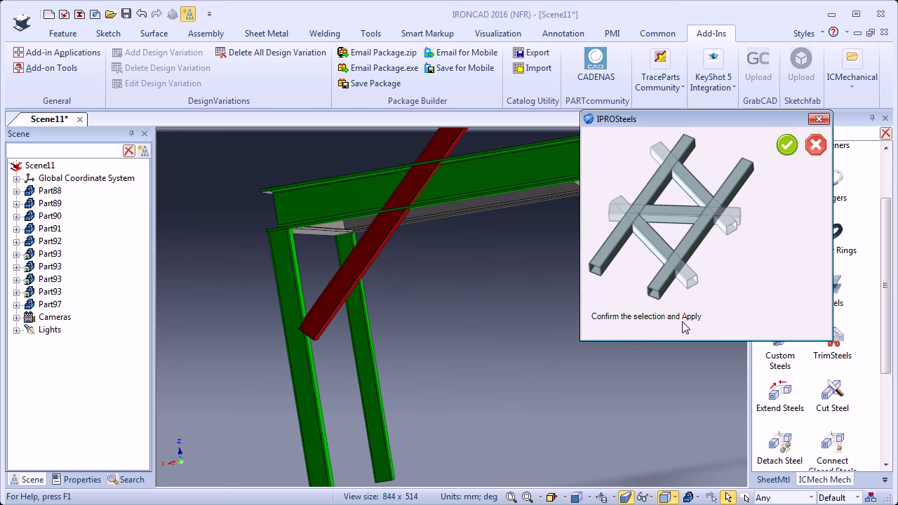
click(787, 144)
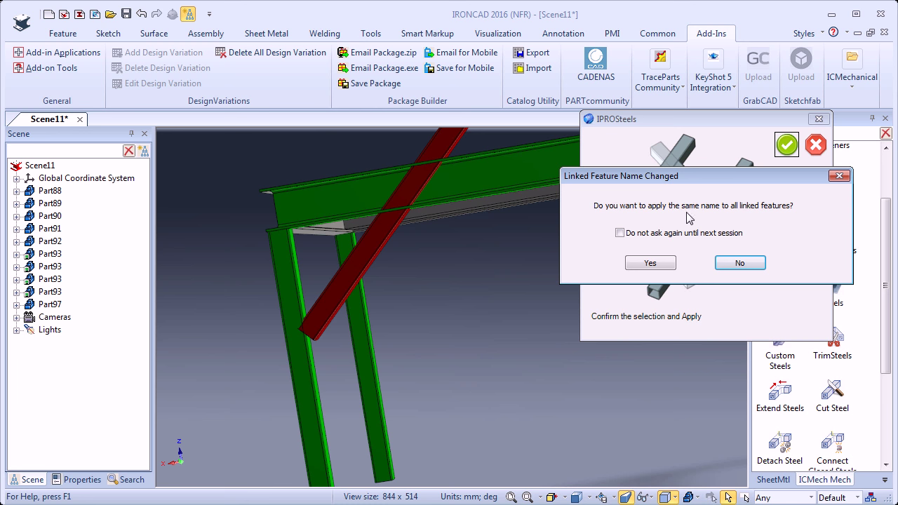
click(741, 263)
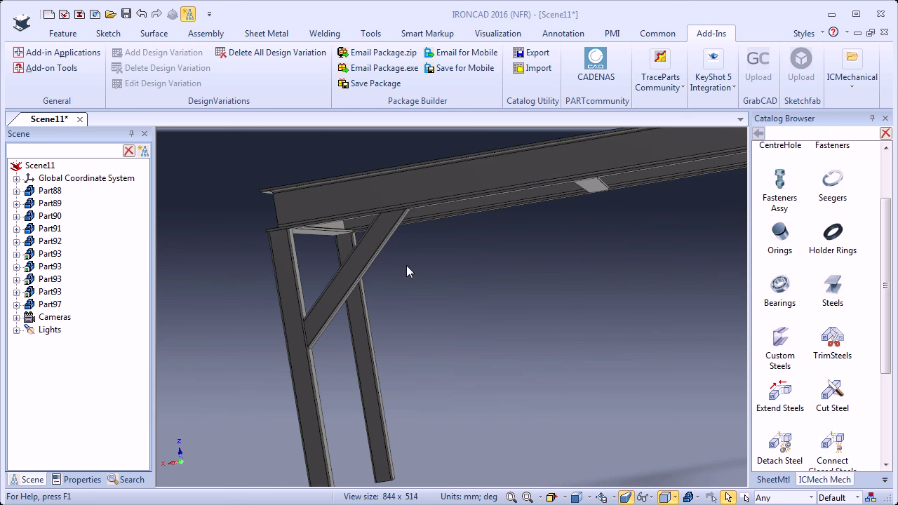
middle_drag(311, 274, 395, 251)
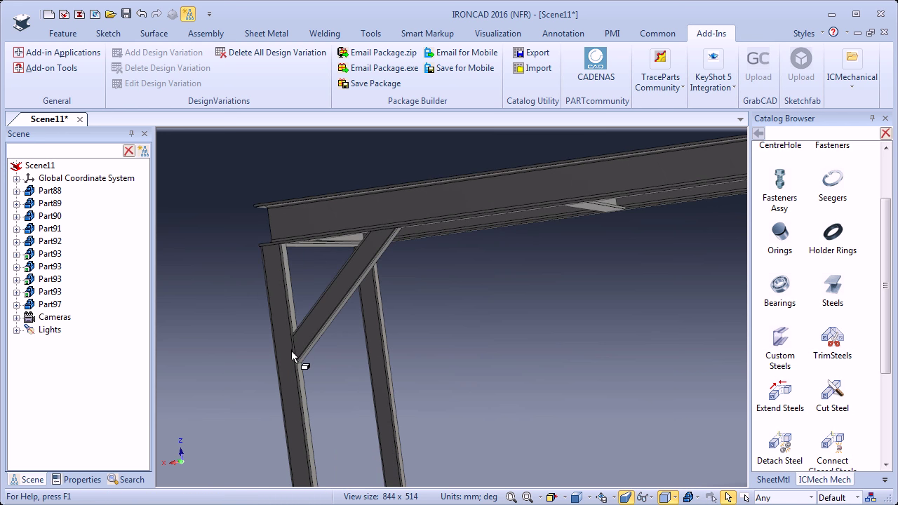
Select the diagonal brace and move only its TriBall to the edge midpoint of the adjoining short end beam
middle_drag(380, 257, 332, 296)
click(342, 294)
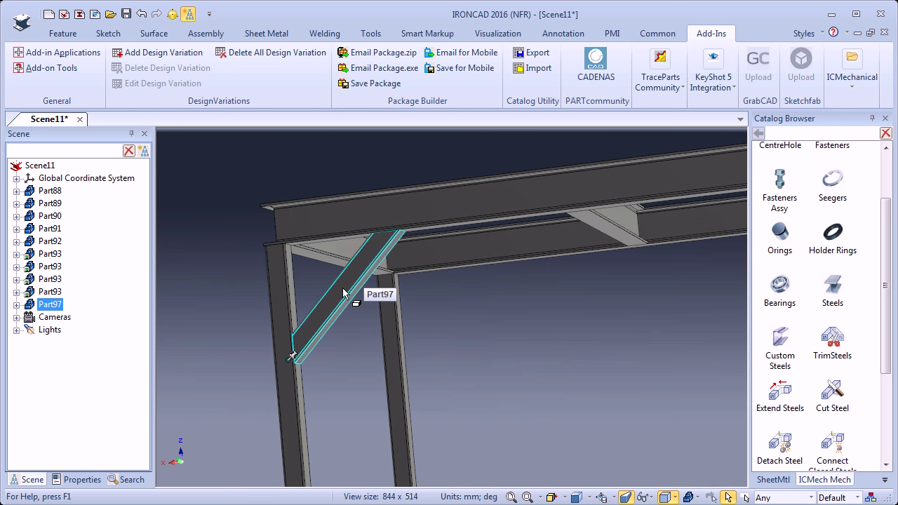
key(F10)
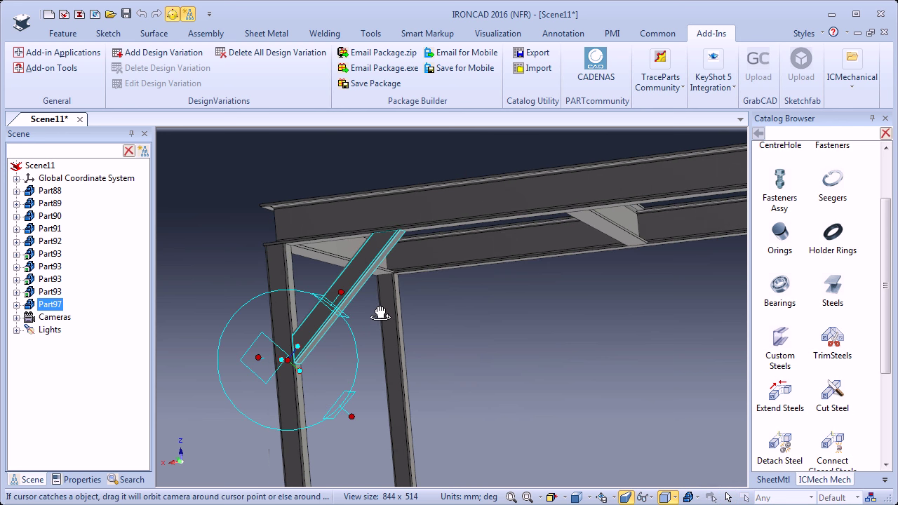
middle_drag(382, 304, 349, 312)
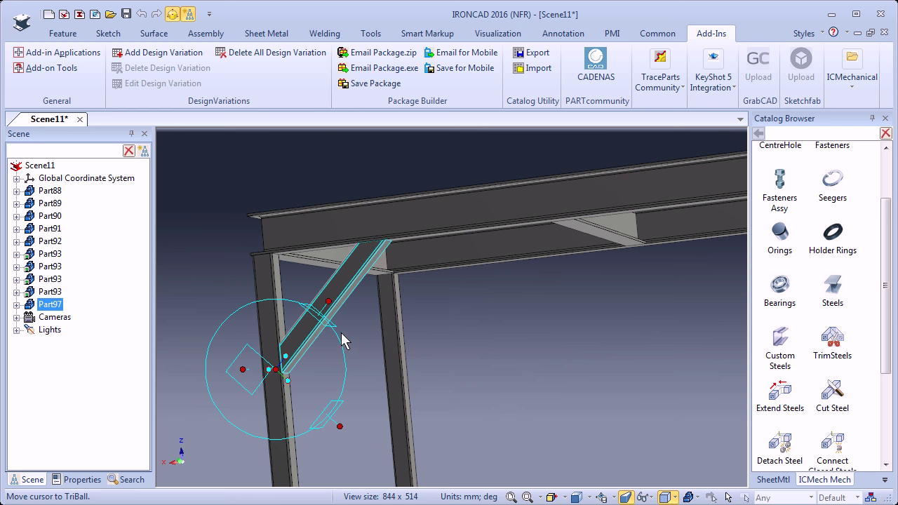
key(F10)
key(F10)
right_click(283, 370)
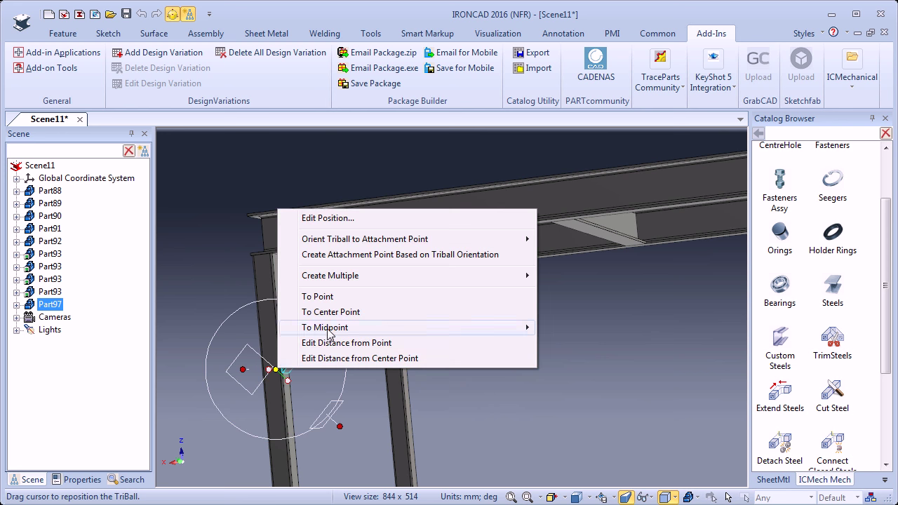
mouse_move(325, 333)
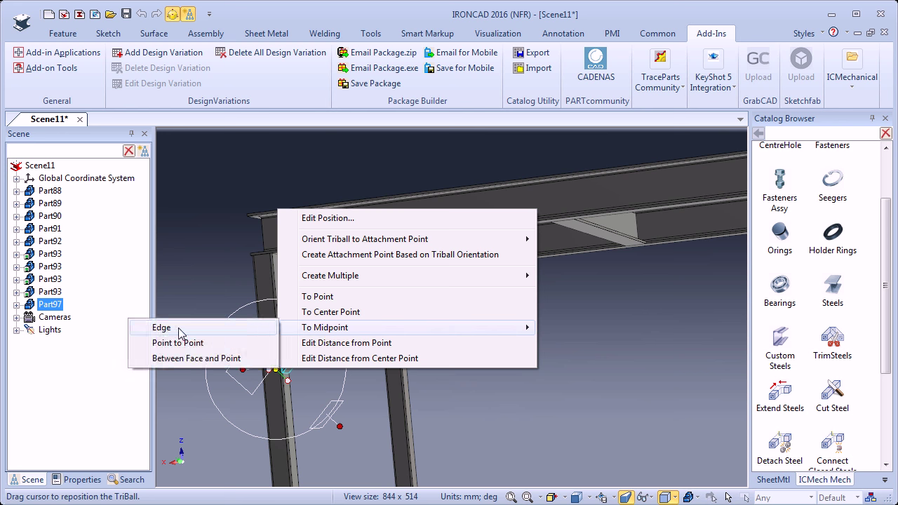
click(184, 329)
shift+middle_drag(362, 308, 304, 303)
click(319, 277)
Mirror a copy of the diagonal brace across the short beam's midpoint to the other leg at the same end
right_click(306, 276)
mouse_move(329, 428)
click(257, 462)
middle_drag(319, 395, 347, 390)
key(F10)
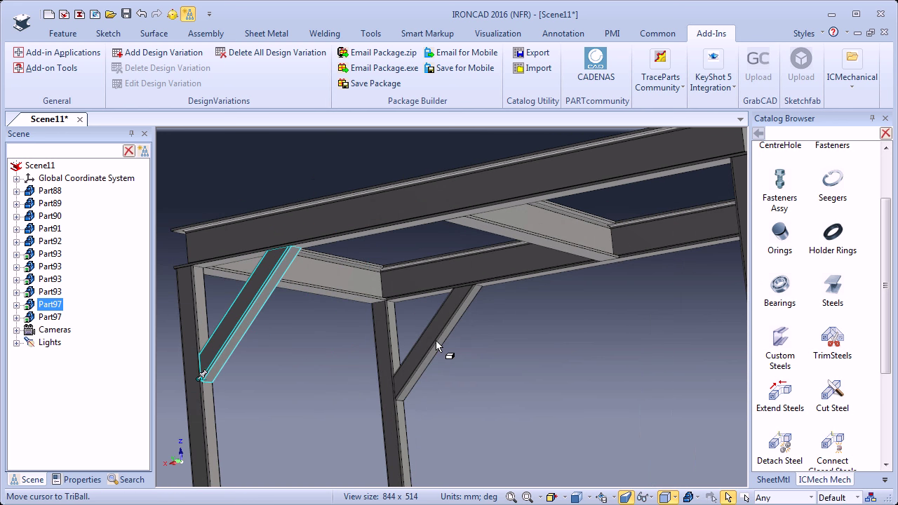
Select both braces, move only their TriBall to the long frame beam's edge midpoint and align its handle parallel to a beam edge
shift+click(435, 344)
middle_drag(435, 355, 344, 354)
key(F10)
right_click(299, 286)
mouse_move(354, 406)
click(238, 400)
middle_drag(566, 270, 431, 254)
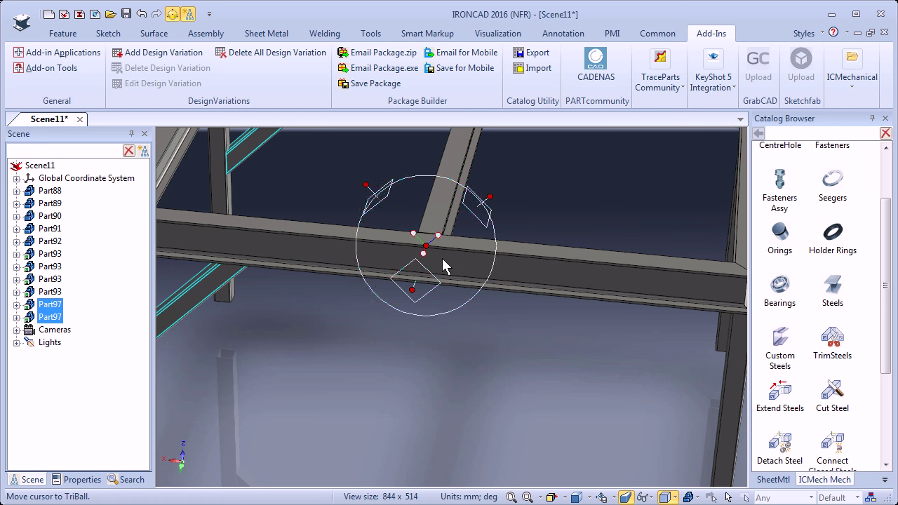
right_click(442, 238)
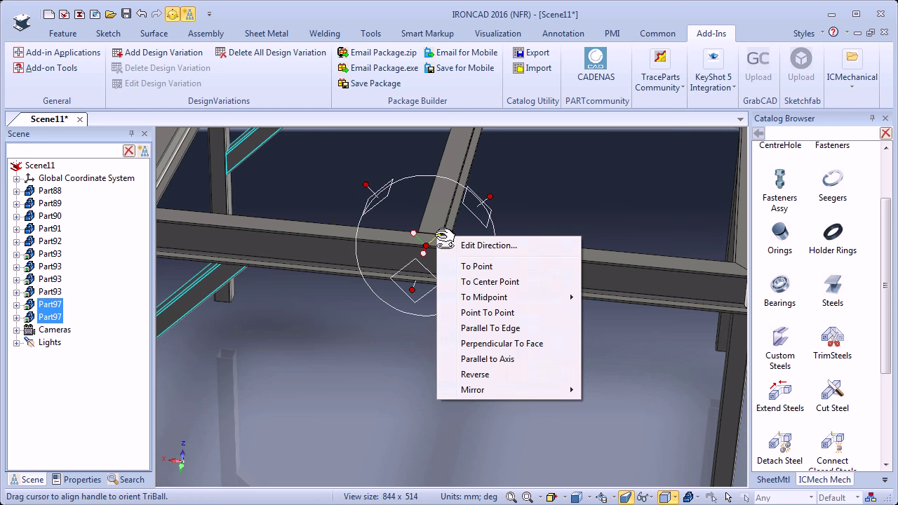
click(489, 327)
click(503, 256)
Mirror copies of both braces to the legs at the opposite end of the frame and clear the selection
mouse_move(336, 287)
middle_down()
mouse_move(359, 300)
mouse_move(347, 300)
middle_up()
right_click(510, 287)
mouse_move(539, 437)
click(456, 455)
shift+middle_drag(526, 409, 459, 363)
key(F10)
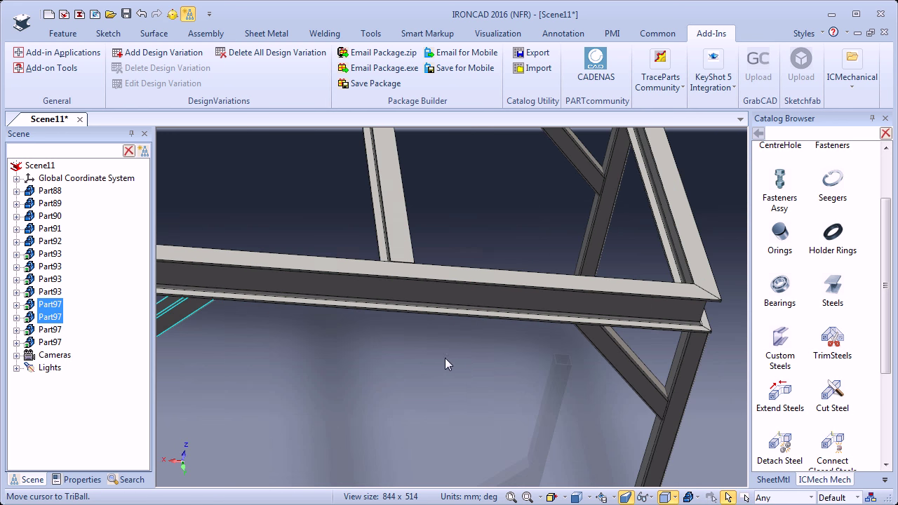
scroll(445, 358, down, 5)
middle_drag(384, 336, 411, 381)
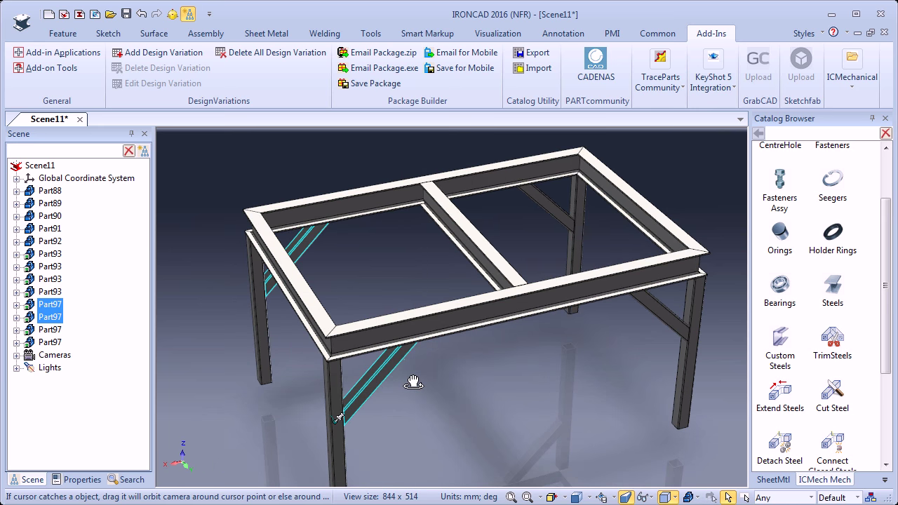
click(519, 349)
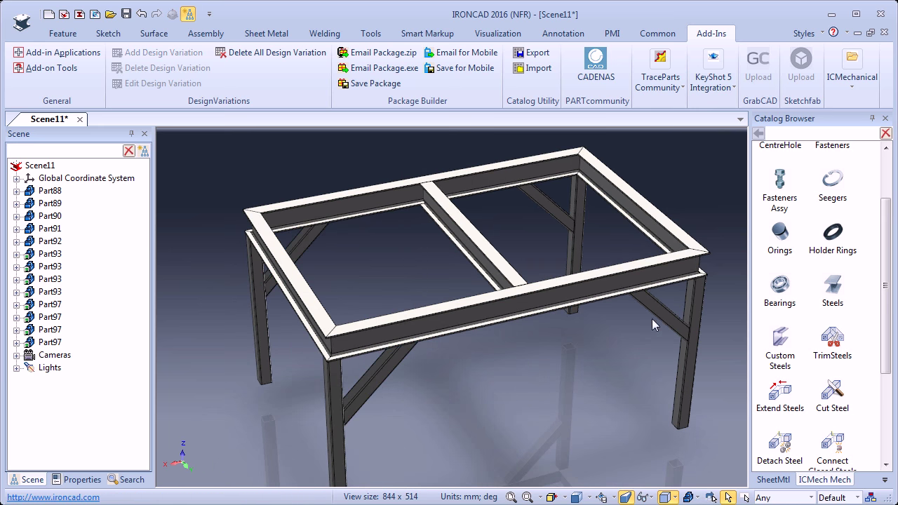
Place a sheet metal Stock on top of the long frame beam where the crossbeam meets it
click(771, 480)
shift+middle_drag(532, 343, 531, 369)
scroll(540, 329, up, 3)
drag(780, 158, 508, 307)
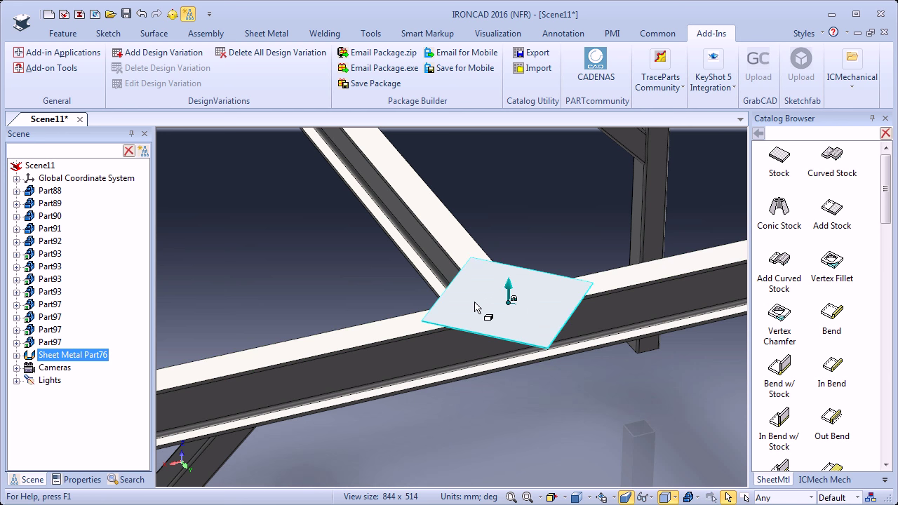
In the plate's sheet metal properties, make thickness changes refer to the Bottom of the stock
right_click(475, 308)
click(456, 318)
right_click(491, 326)
click(511, 307)
click(304, 225)
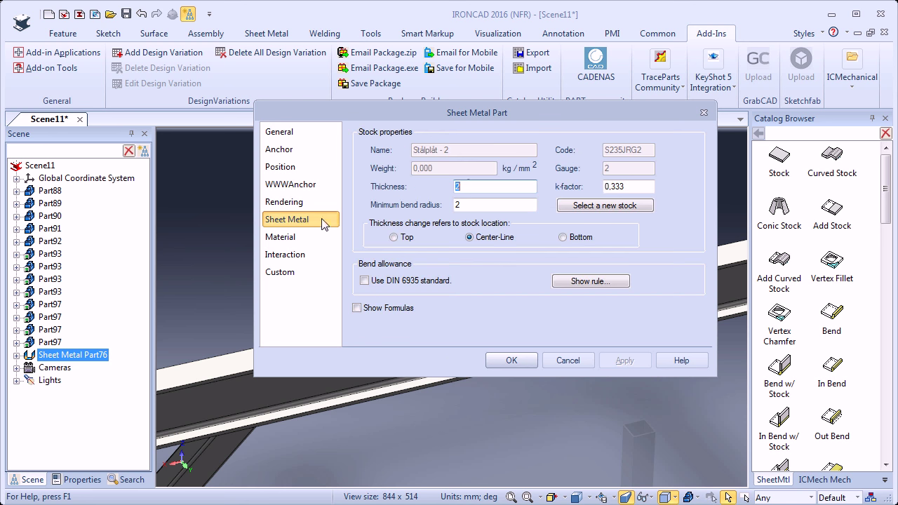
click(562, 238)
click(511, 360)
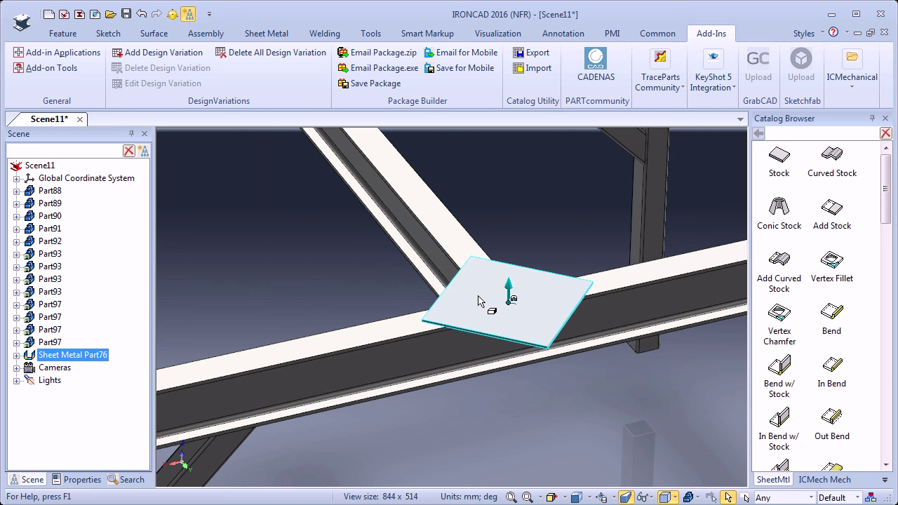
Align the sheet metal plate parallel to the long frame beam's edge with the TriBall
key(F10)
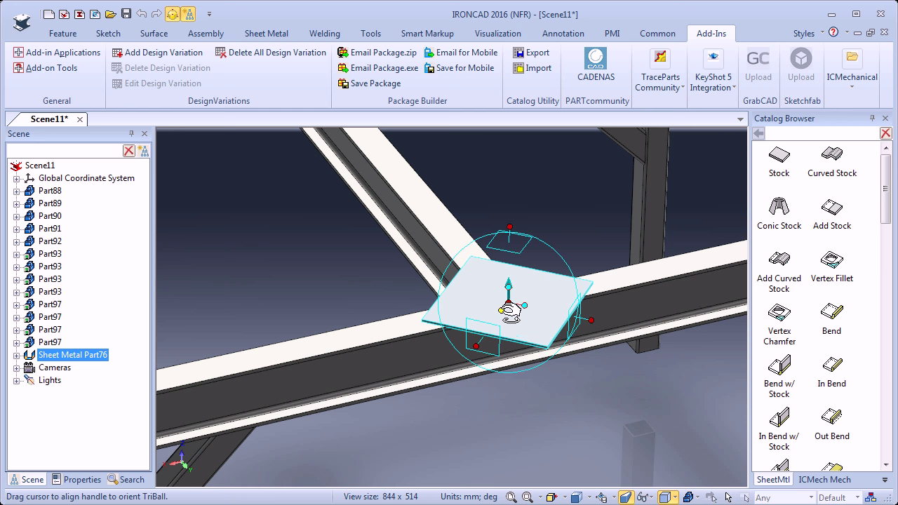
right_click(502, 310)
click(556, 403)
click(369, 343)
key(F10)
Select the plate's Stock feature and stretch its sides to the outer edges of the two long frame beams
middle_drag(413, 376, 393, 351)
scroll(363, 309, down, 3)
shift+middle_drag(363, 308, 379, 343)
key(Tab)
key(Tab)
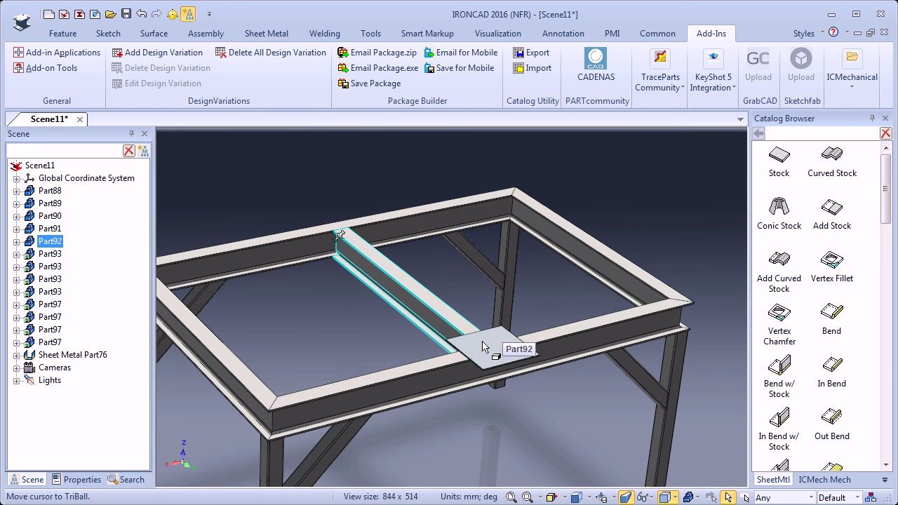
click(504, 347)
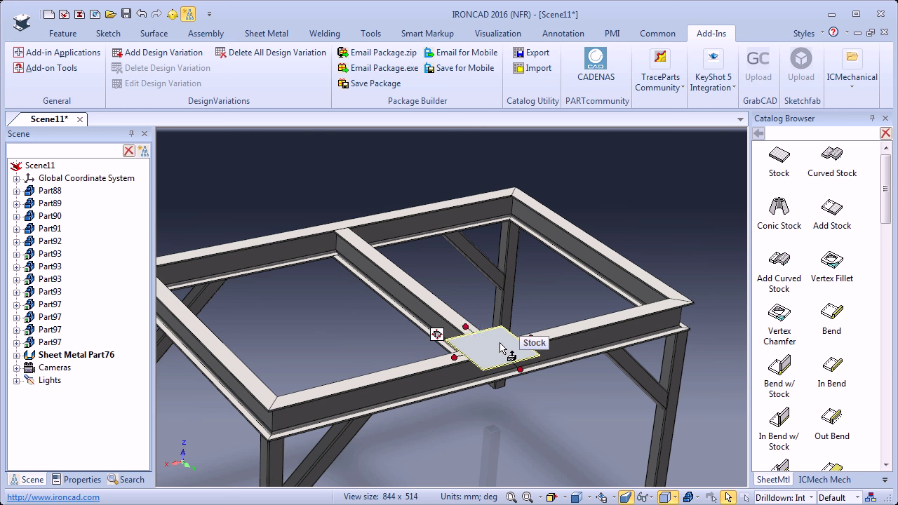
drag(466, 327, 323, 214)
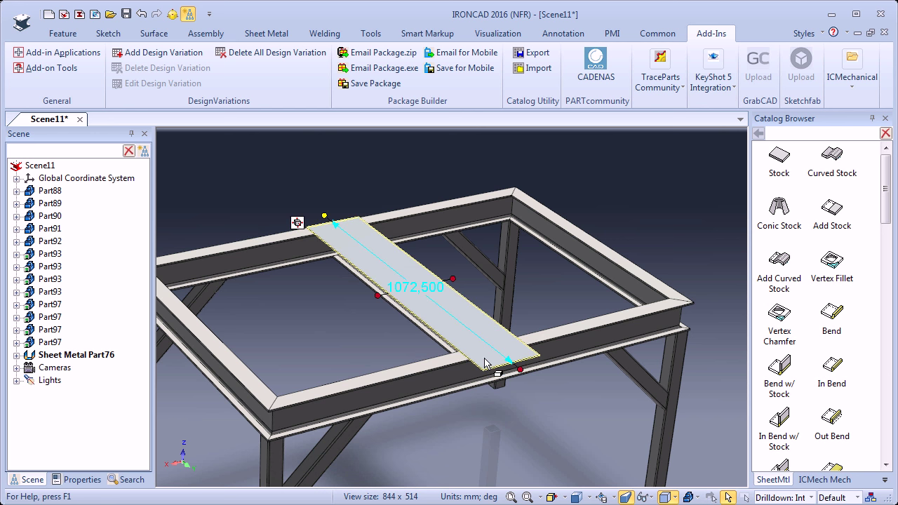
drag(520, 369, 437, 371)
text(200)
key(Return)
Extend the plate lengthwise to the outer edges of both short end beams so it covers the whole frame
drag(225, 362, 220, 361)
drag(447, 272, 584, 244)
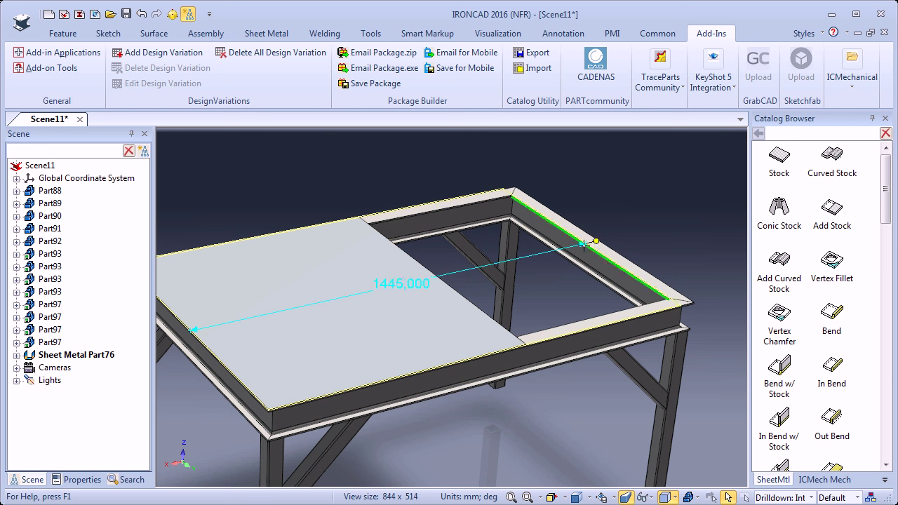
click(587, 244)
click(534, 435)
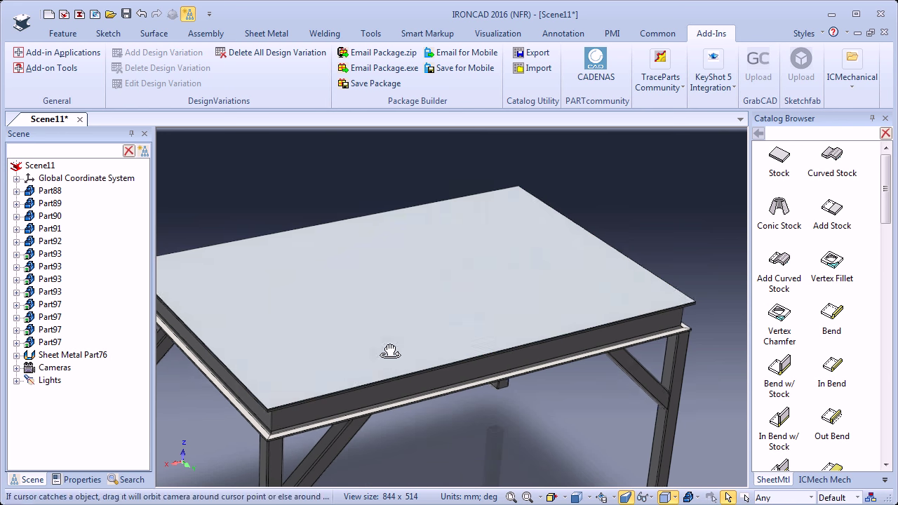
Paint the front long frame beam solid blue with SmartPaint
scroll(435, 358, down, 6)
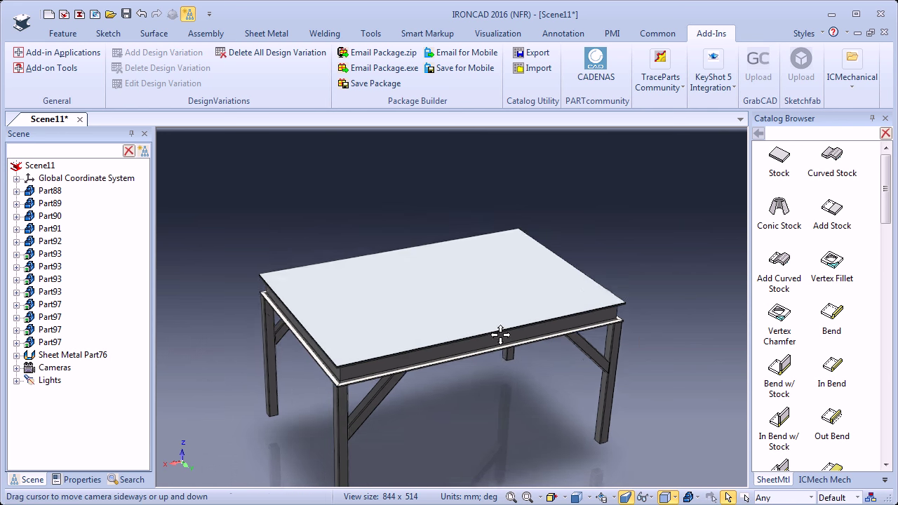
middle_drag(501, 334, 480, 333)
click(478, 329)
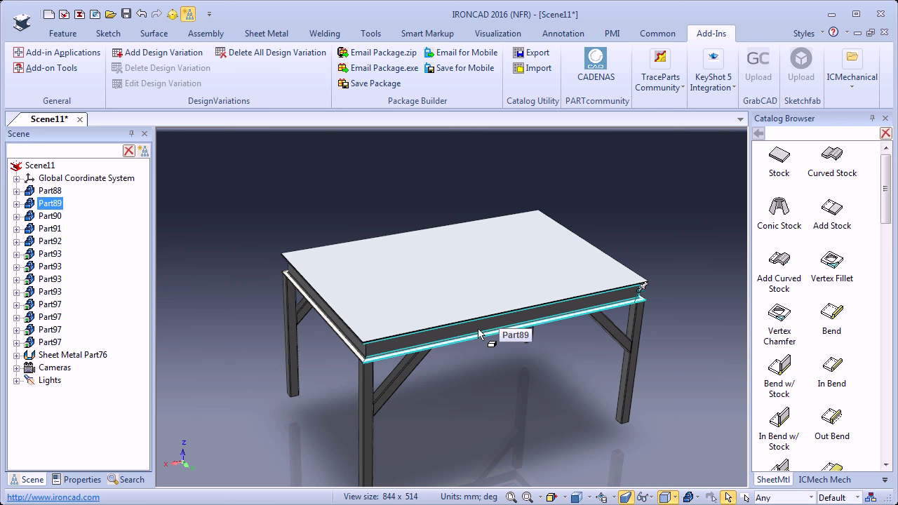
right_click(480, 335)
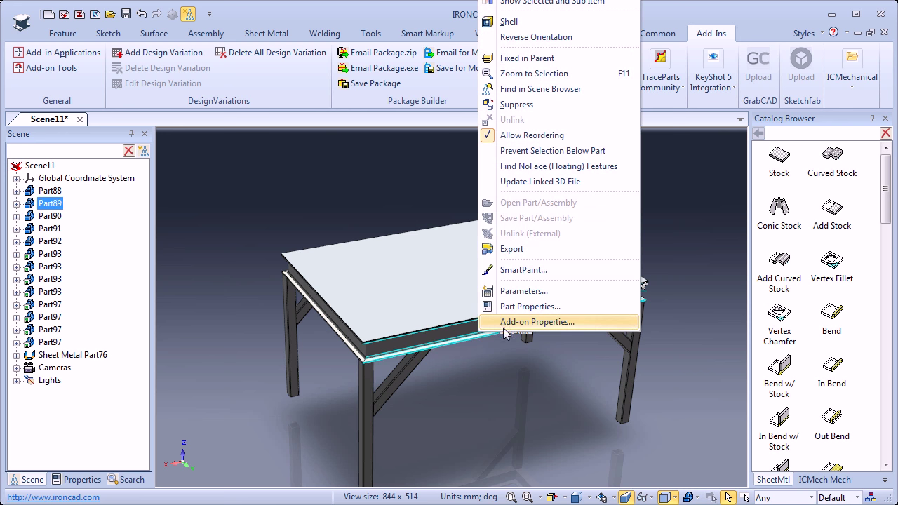
click(523, 270)
click(418, 253)
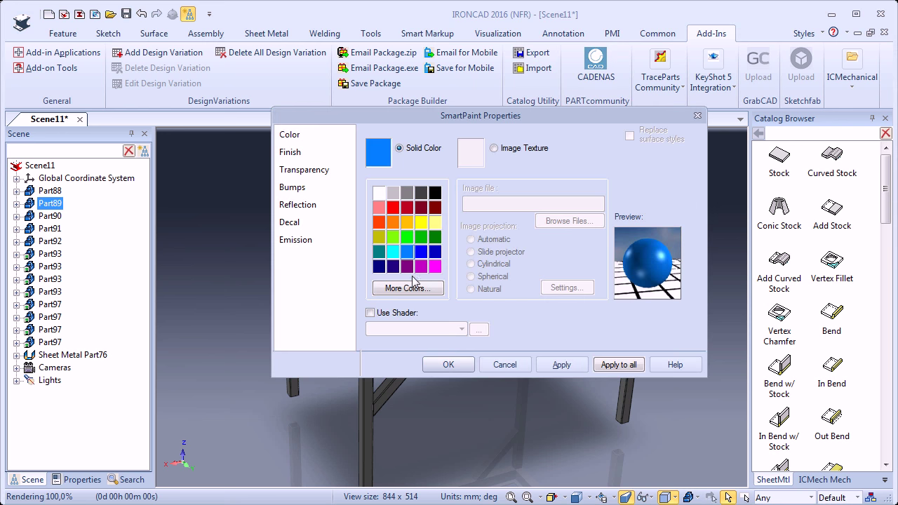
click(448, 364)
Copy the blue style from the painted beam to the legs, braces and remaining frame beams with the Fill EyeDropper
click(498, 33)
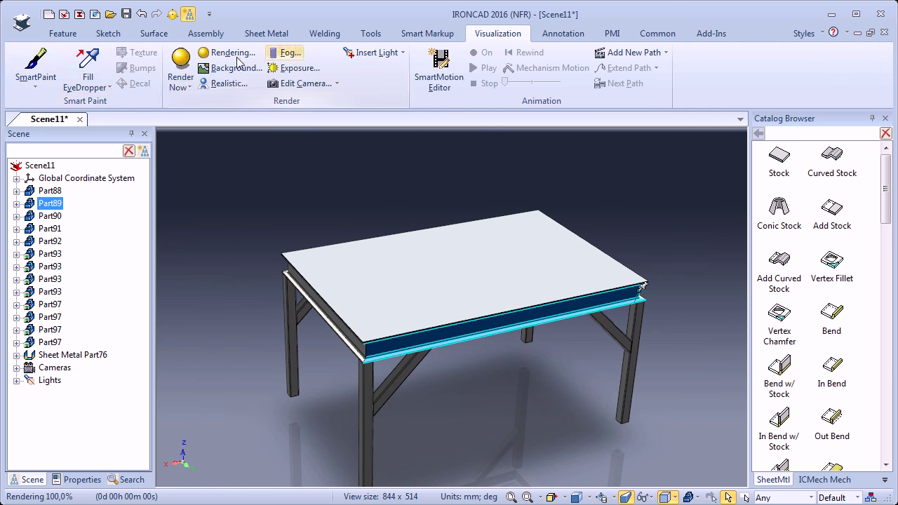
click(93, 62)
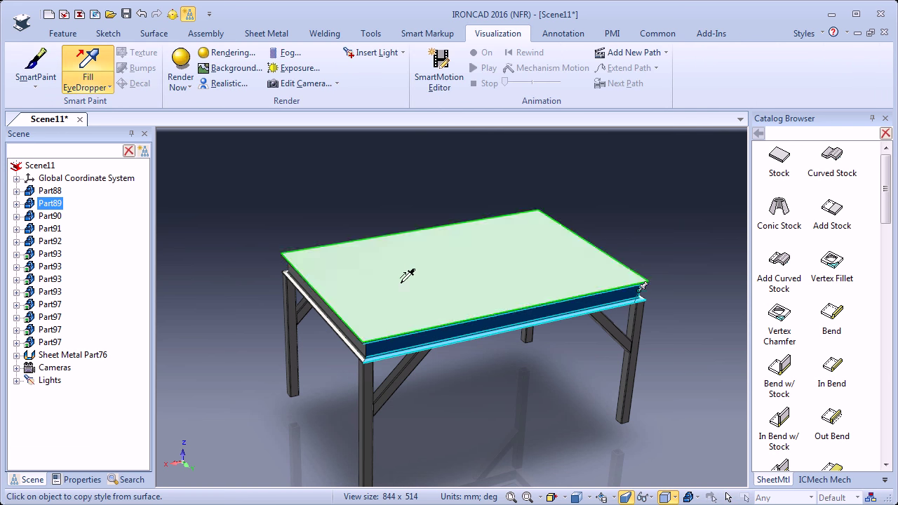
click(458, 321)
click(374, 384)
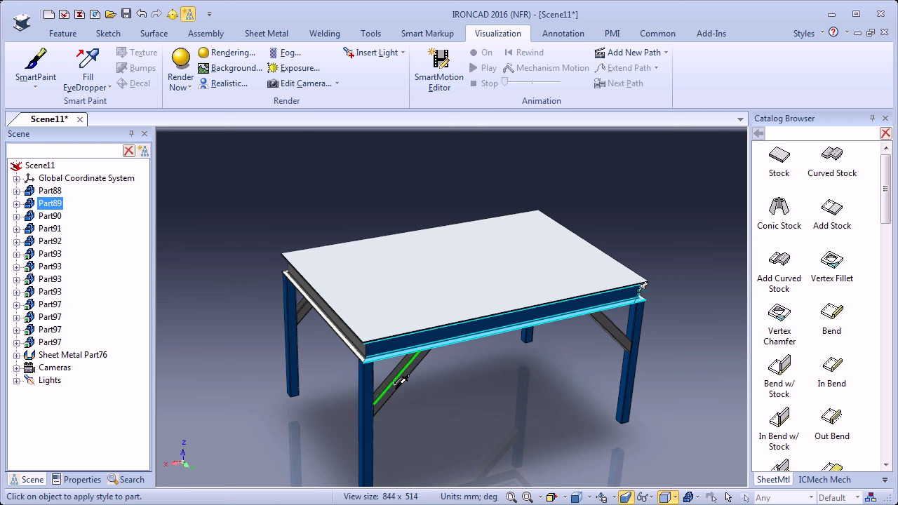
click(402, 369)
click(341, 330)
middle_drag(525, 335, 440, 225)
click(443, 199)
click(374, 238)
click(372, 263)
middle_drag(369, 251, 473, 307)
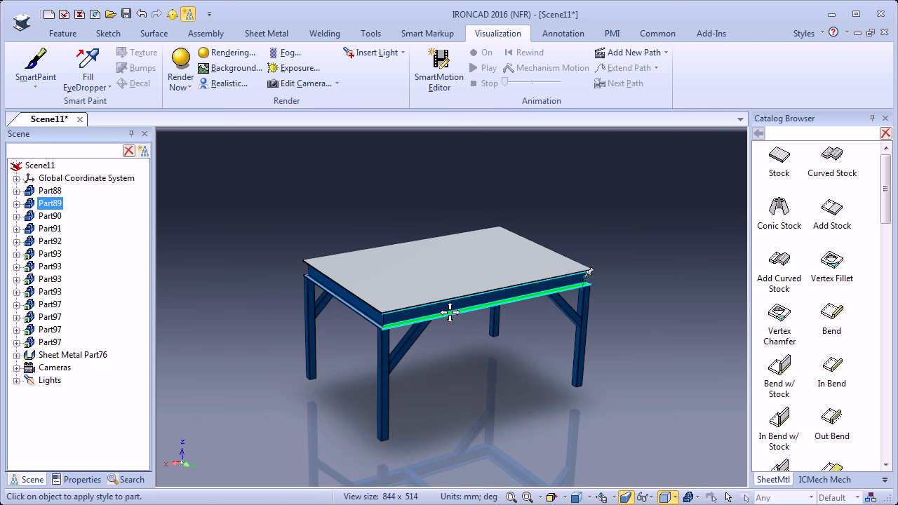
Paint the sheet metal tabletop solid orange with SmartPaint
middle_drag(414, 315, 361, 316)
click(427, 270)
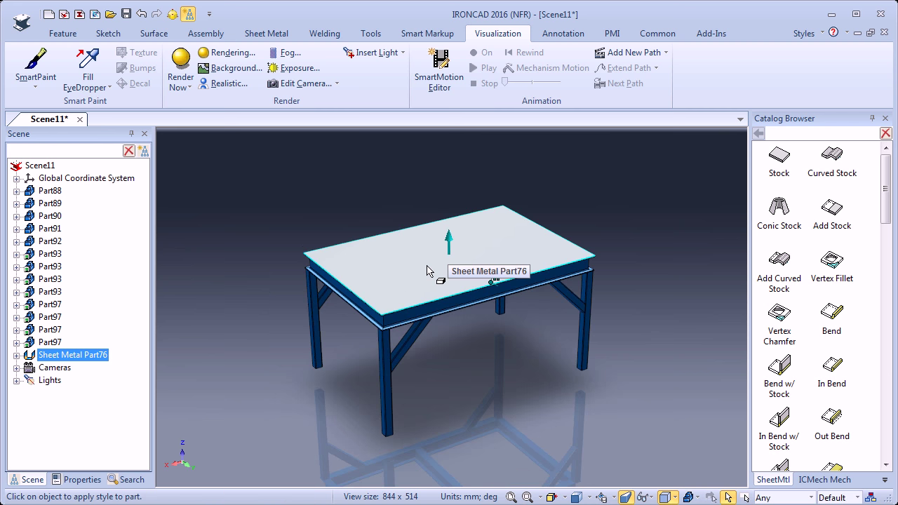
right_click(427, 270)
click(463, 220)
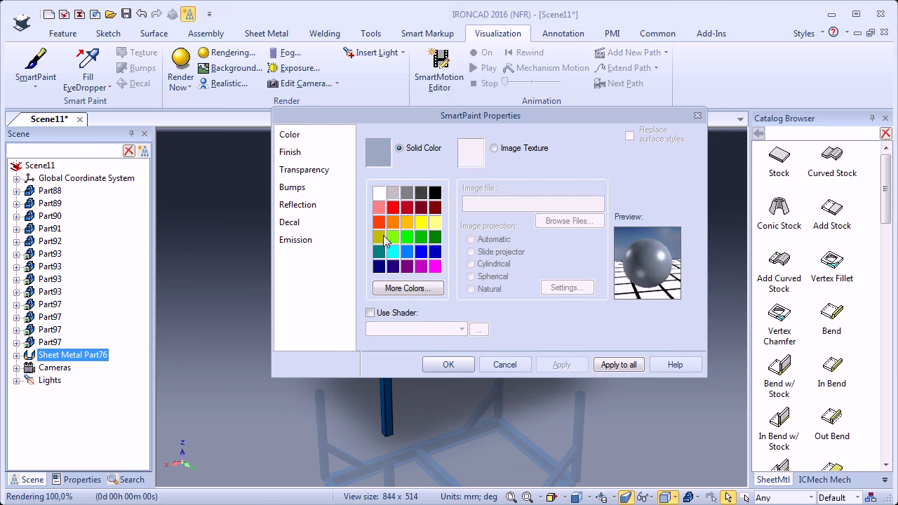
click(393, 223)
click(446, 362)
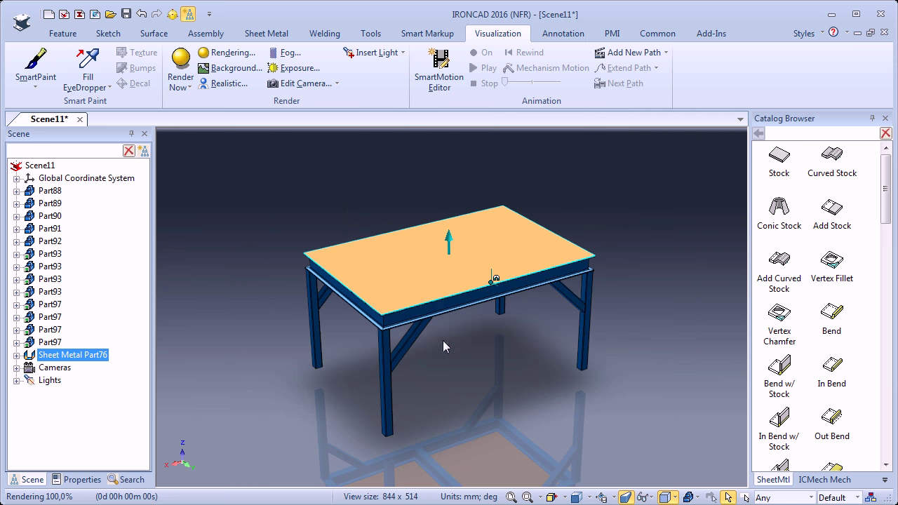
Clear the selection and bring back the ICMech Mech catalog
click(480, 350)
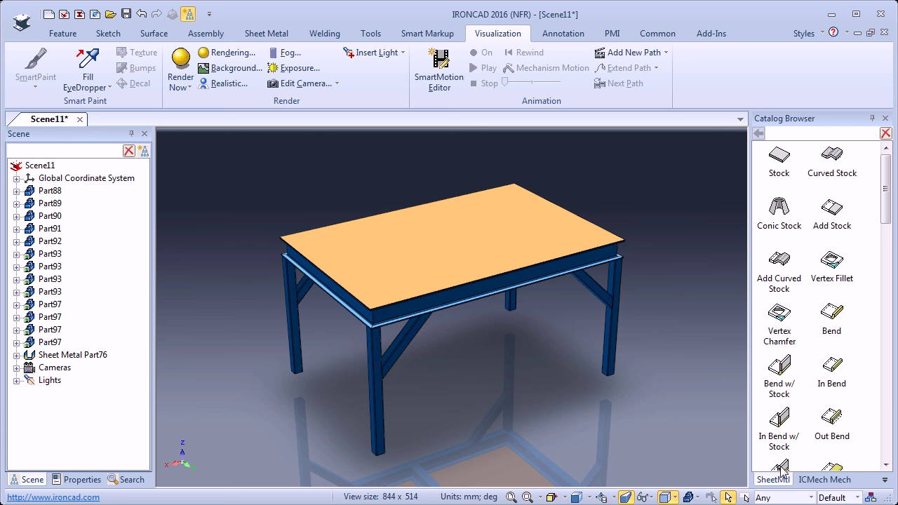
click(825, 479)
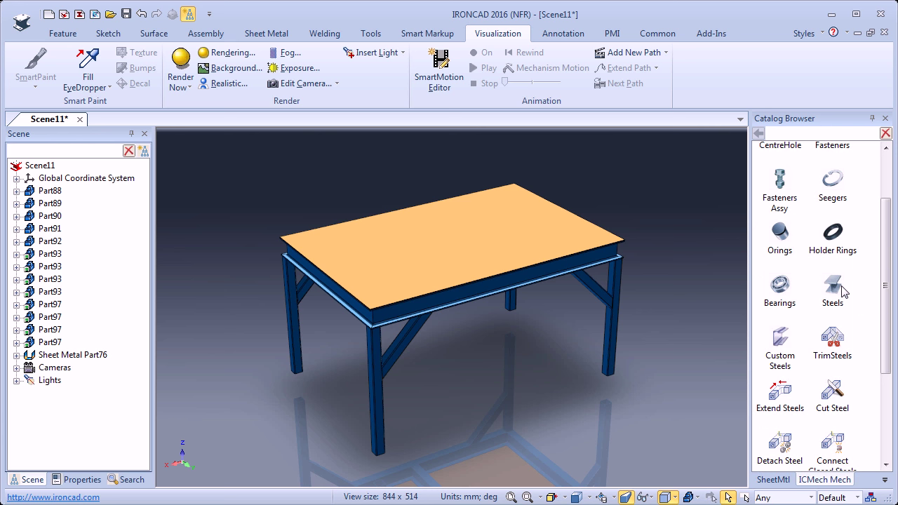